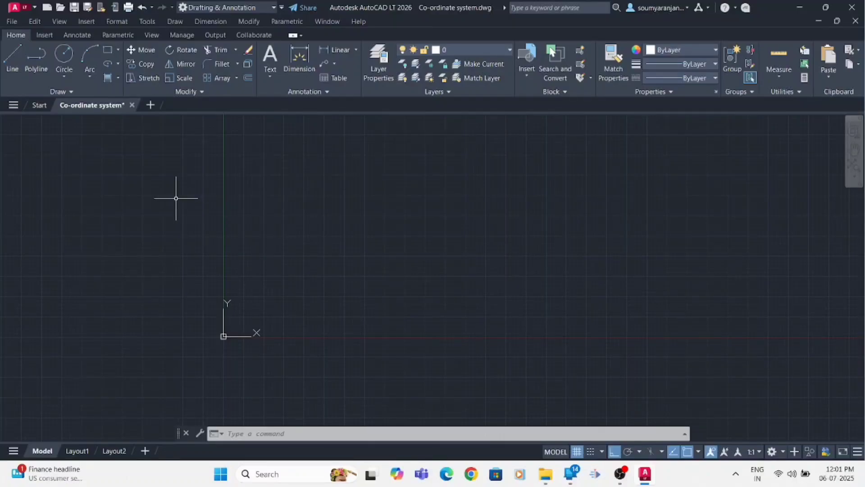
# Draw a freehand rectangle about 301 by 182 units above and right of the origin
pyautogui.click(110, 50)
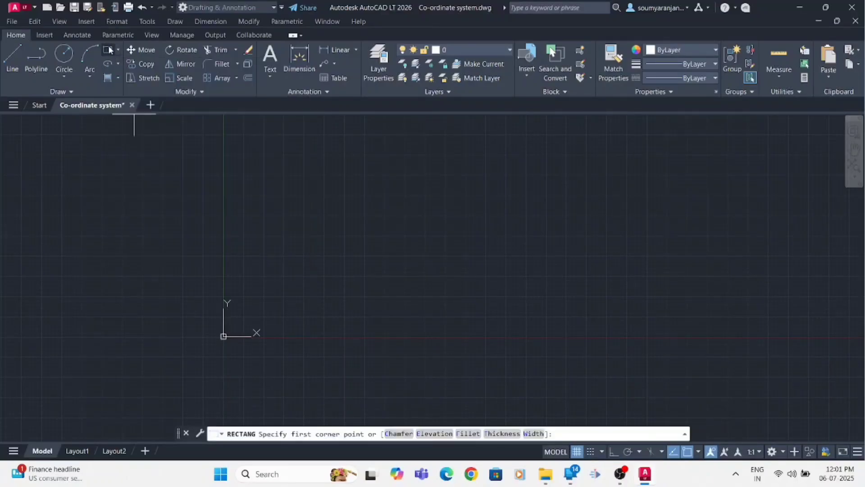
pyautogui.click(284, 228)
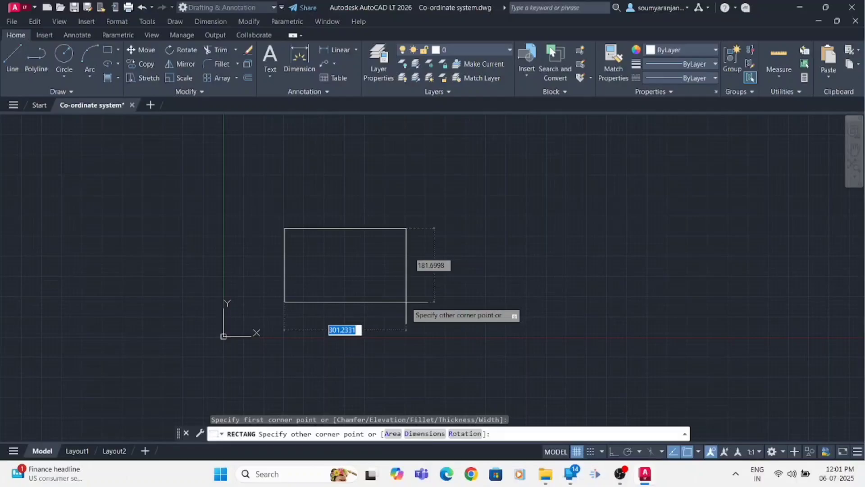
pyautogui.click(406, 302)
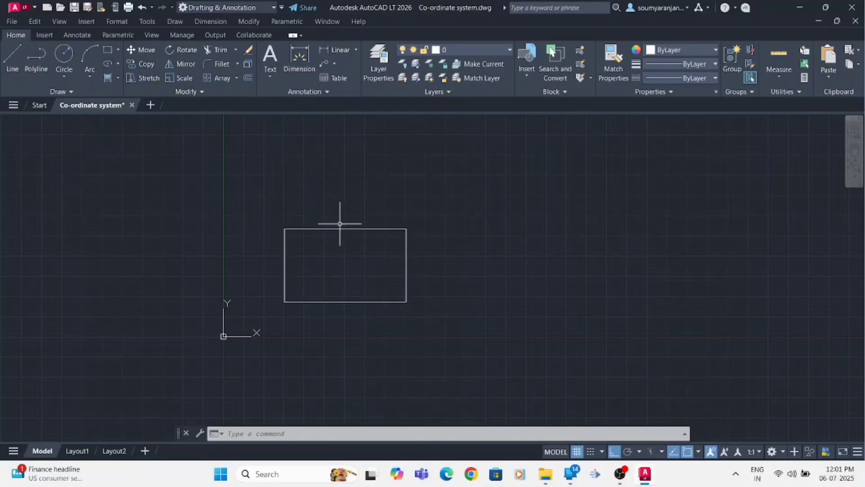
# Erase the freehand rectangle from the drawing
pyautogui.click(264, 210)
pyautogui.click(411, 312)
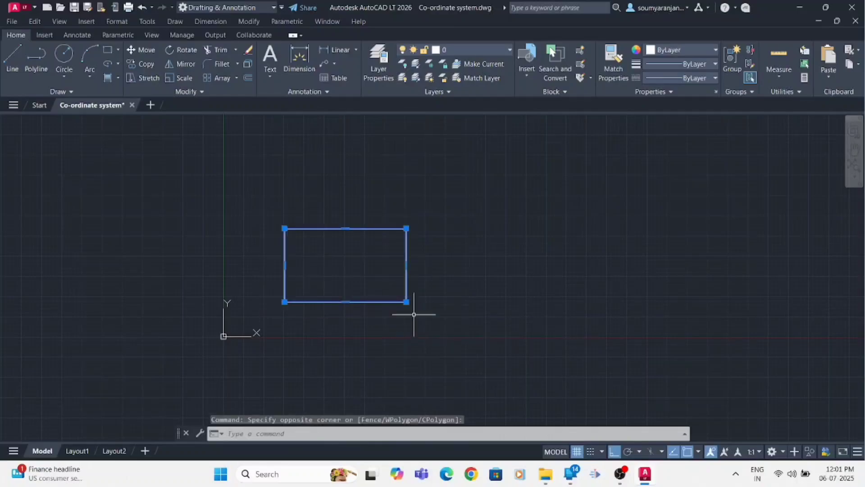
pyautogui.press('Delete')
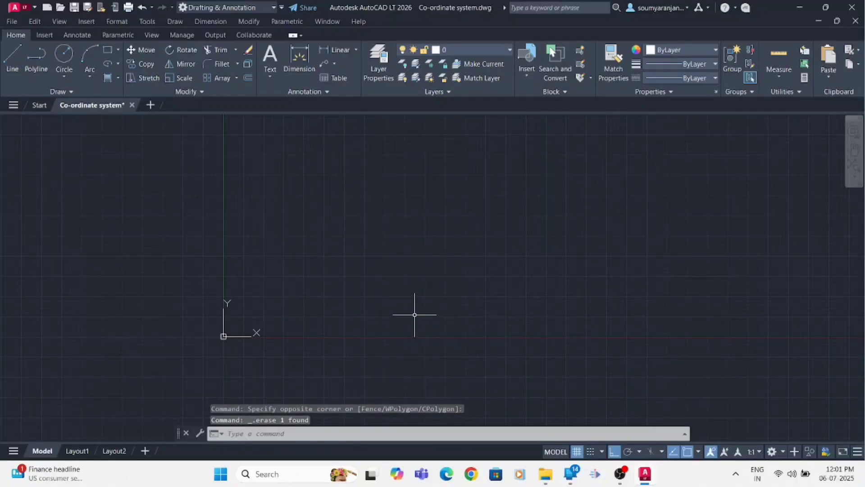
# Draw a closed rectangle from individual lines, 150 units wide and 100 units high, above and right of the origin
pyautogui.write('L')
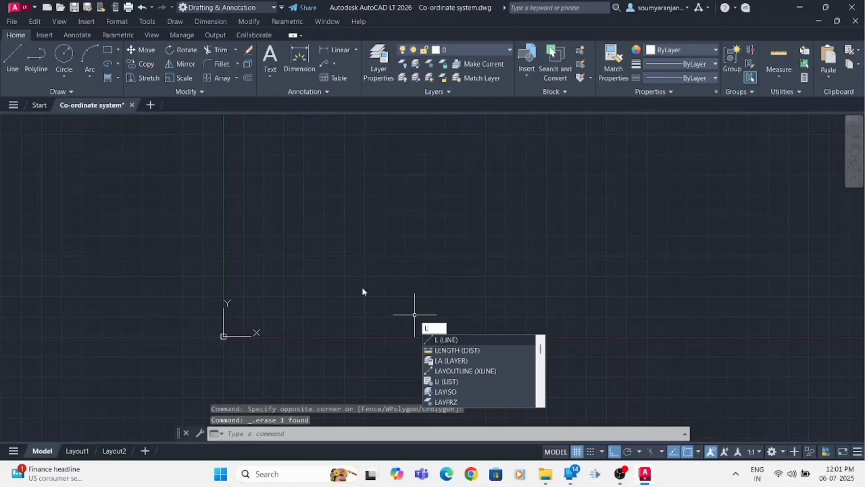
pyautogui.press('Return')
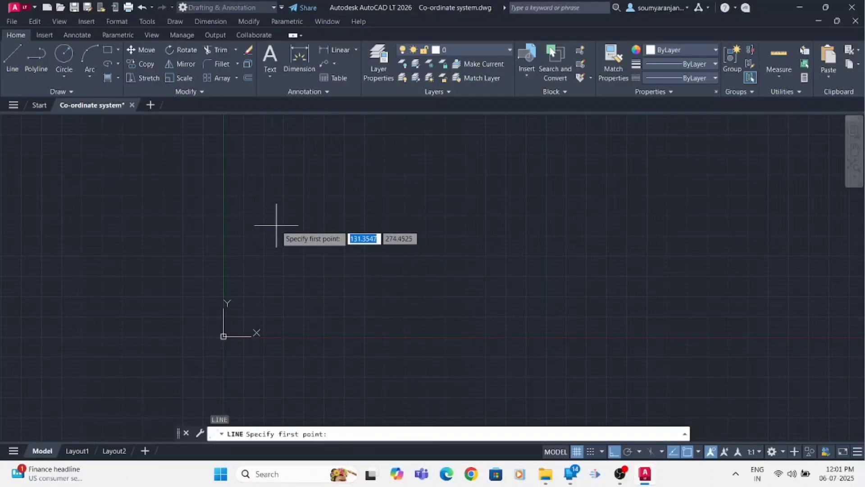
pyautogui.click(275, 223)
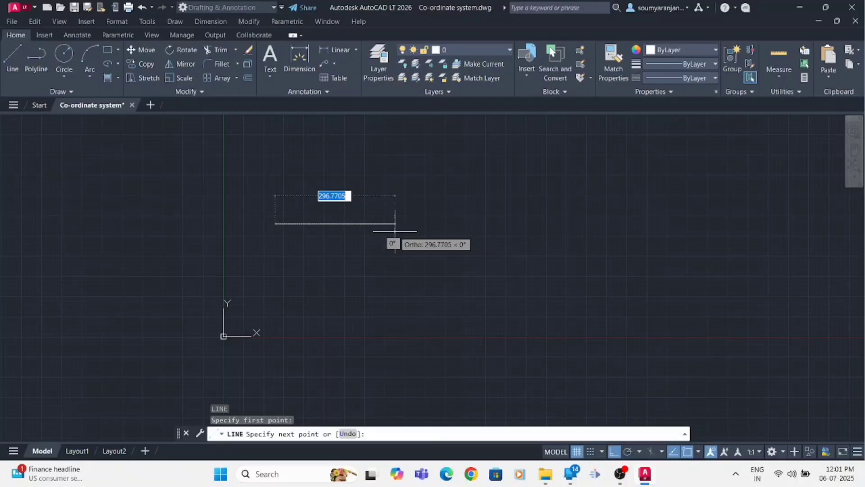
pyautogui.write('150')
pyautogui.press('Return')
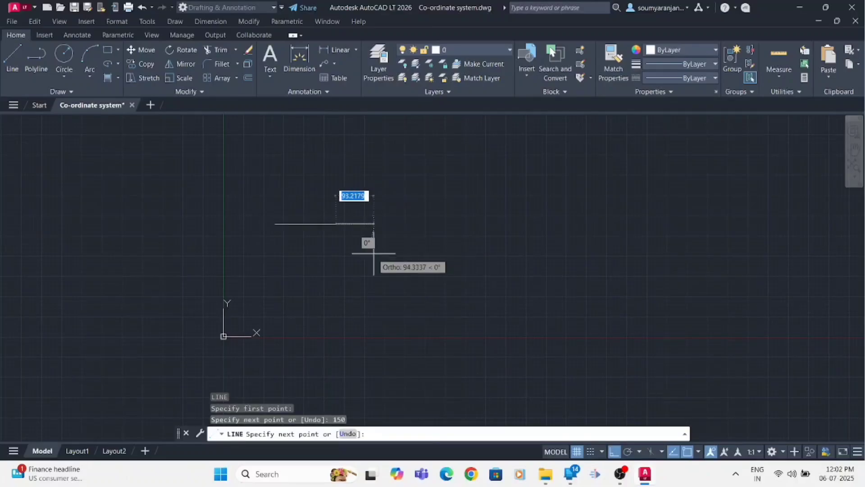
pyautogui.write('100')
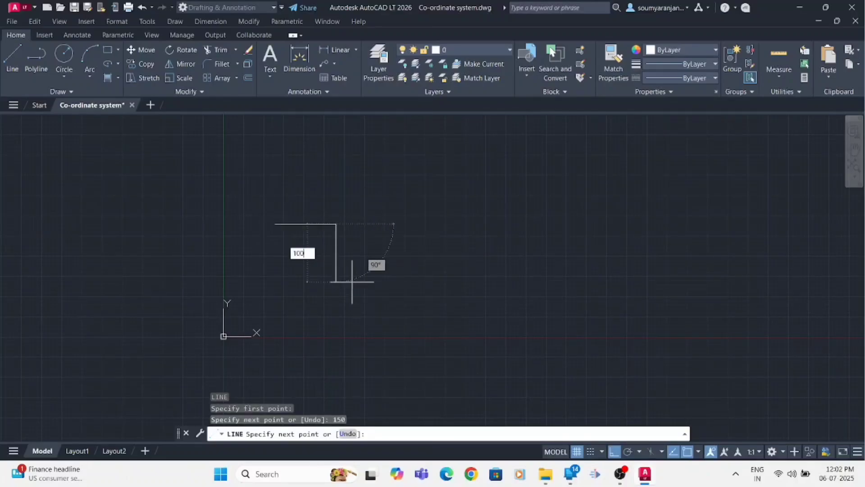
pyautogui.press('Return')
pyautogui.write('150')
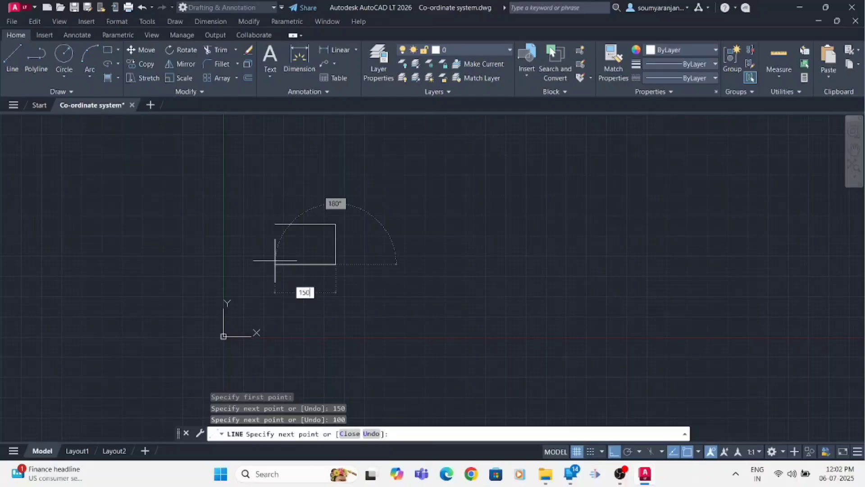
pyautogui.press('Return')
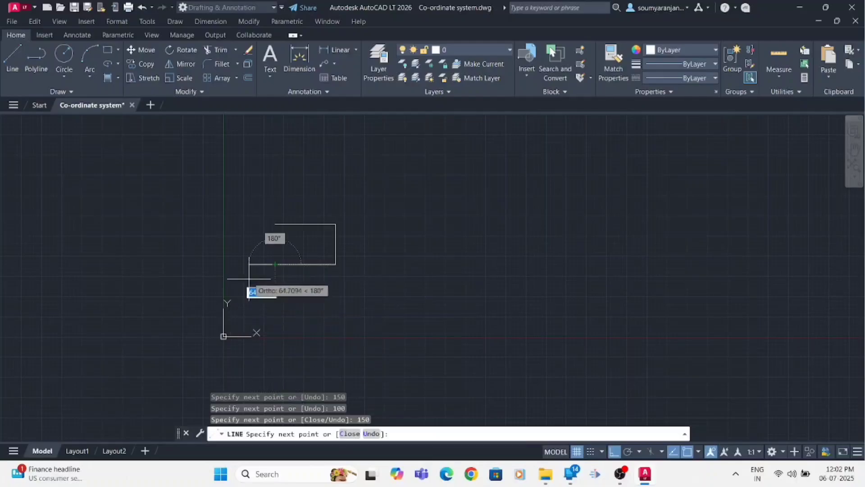
pyautogui.write('c')
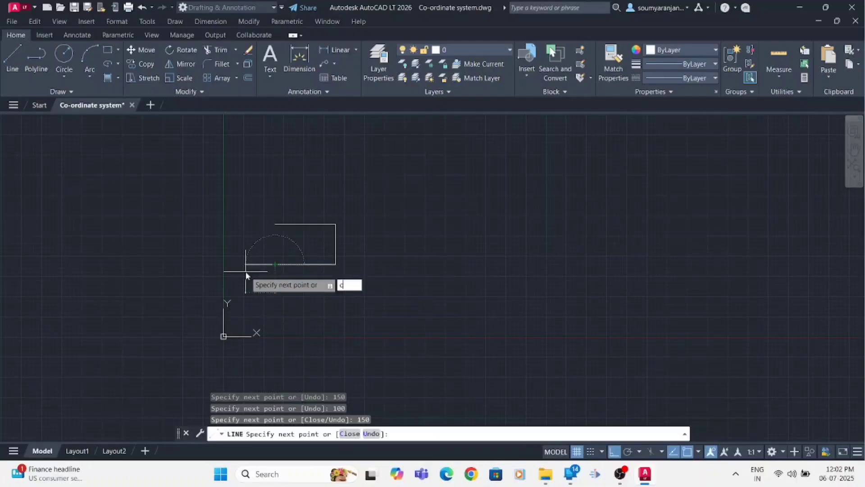
pyautogui.press('Return')
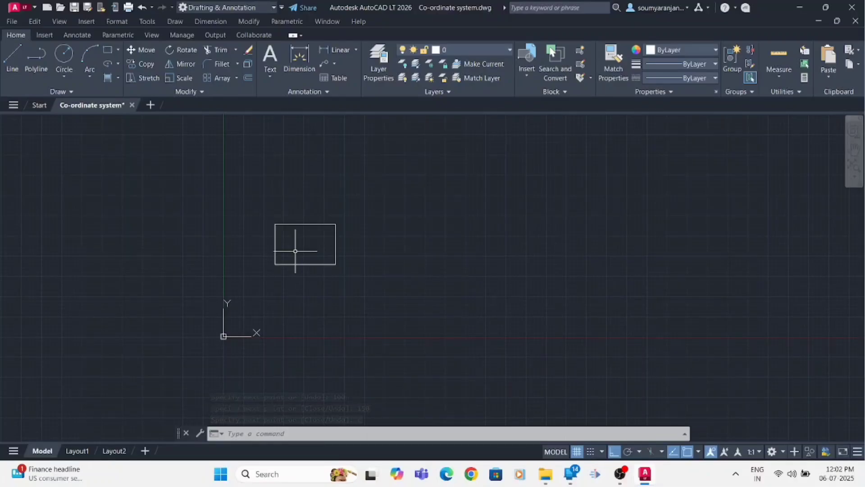
# Add a linear dimension to the rectangle's upper edge, with the dimension line placed above it
pyautogui.write('dli')
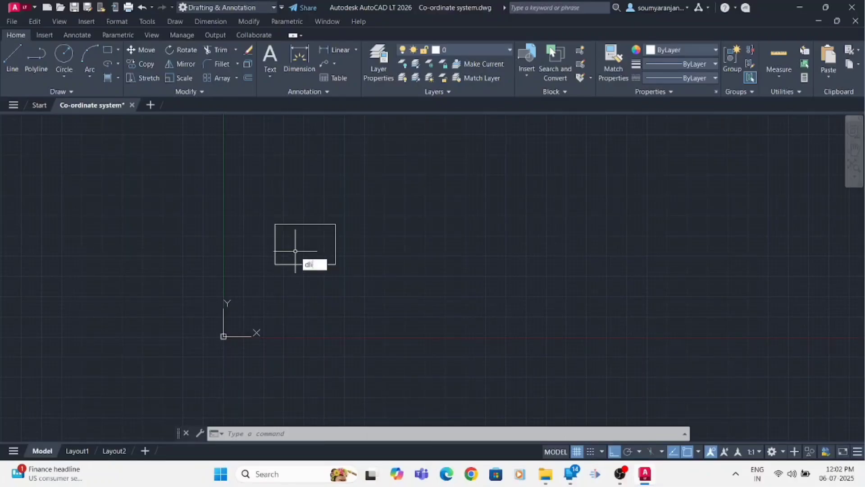
pyautogui.press('Return')
pyautogui.scroll(4, 287, 216)
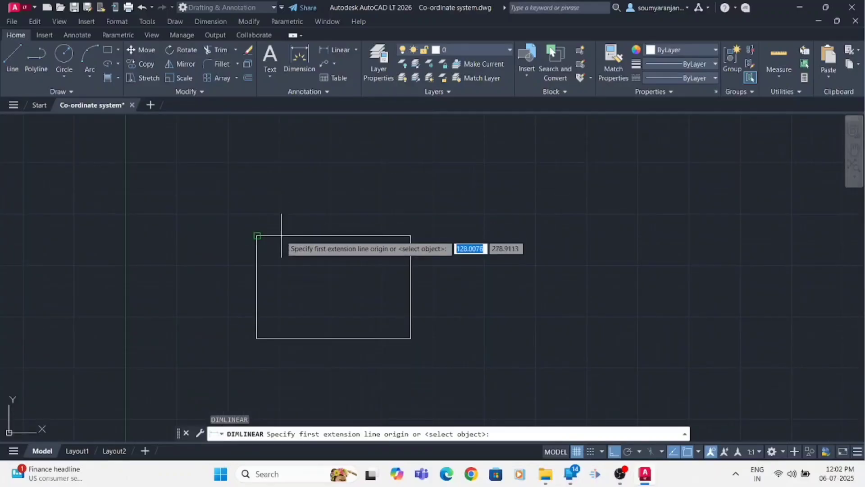
pyautogui.click(257, 235)
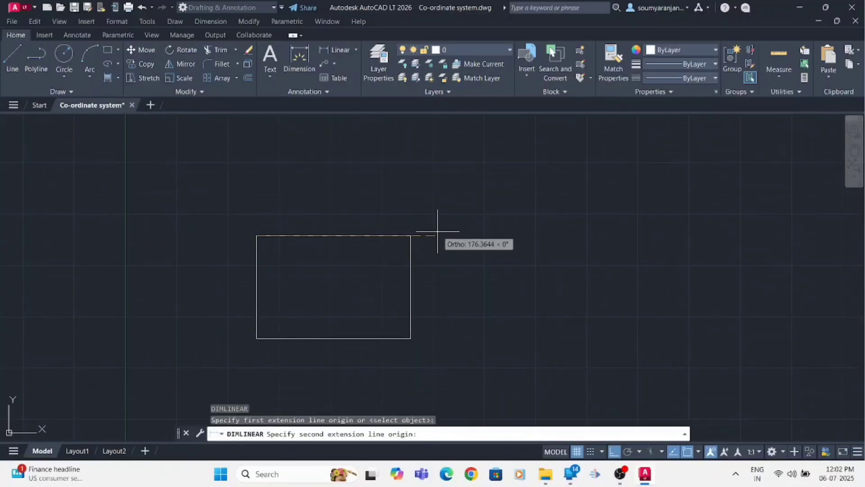
pyautogui.click(410, 235)
pyautogui.click(337, 202)
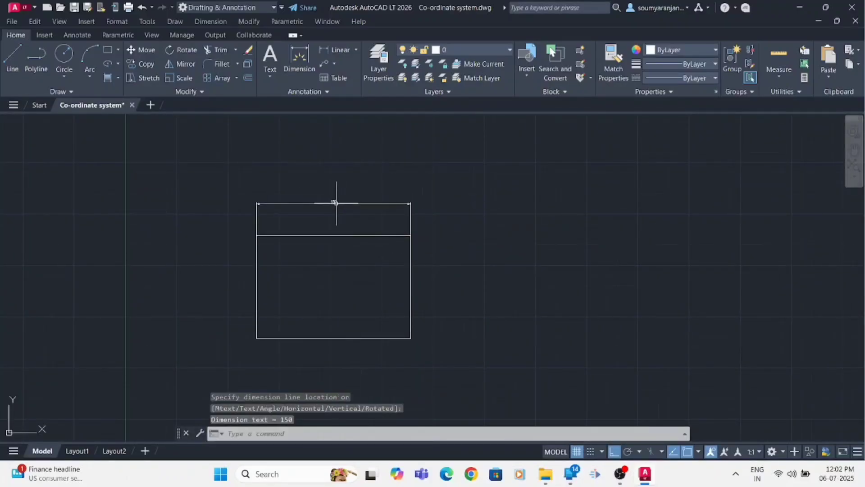
pyautogui.scroll(4, 336, 205)
pyautogui.scroll(-2, 290, 179)
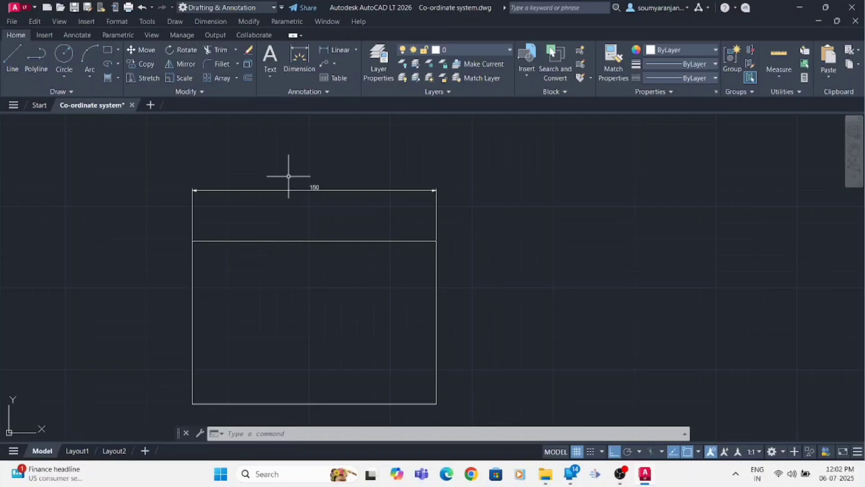
# Add a linear dimension to the rectangle's right edge, with the dimension line placed outside it
pyautogui.press('Return')
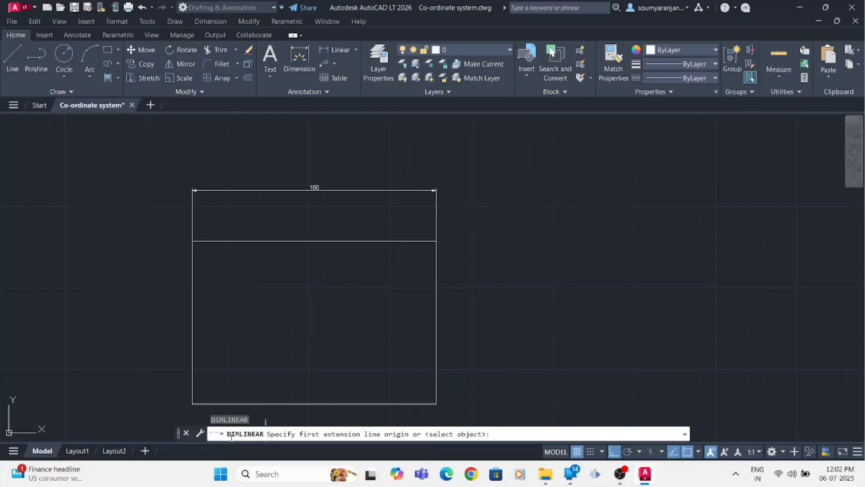
pyautogui.click(436, 240)
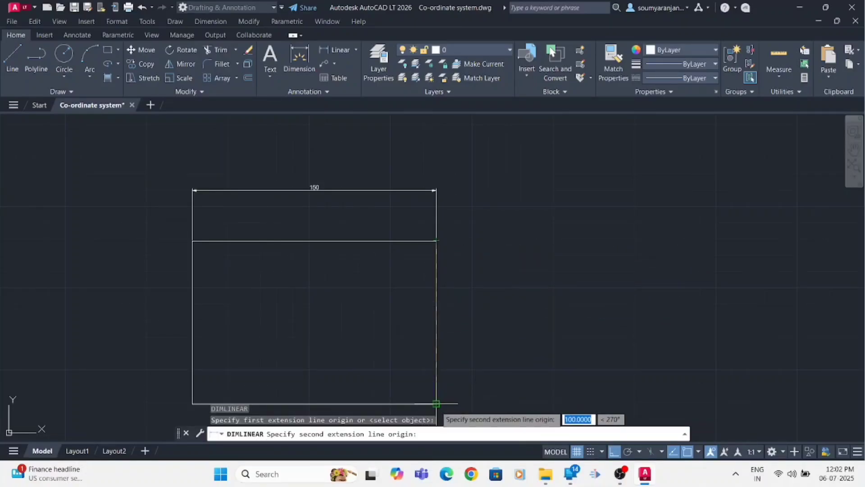
pyautogui.click(436, 404)
pyautogui.click(471, 343)
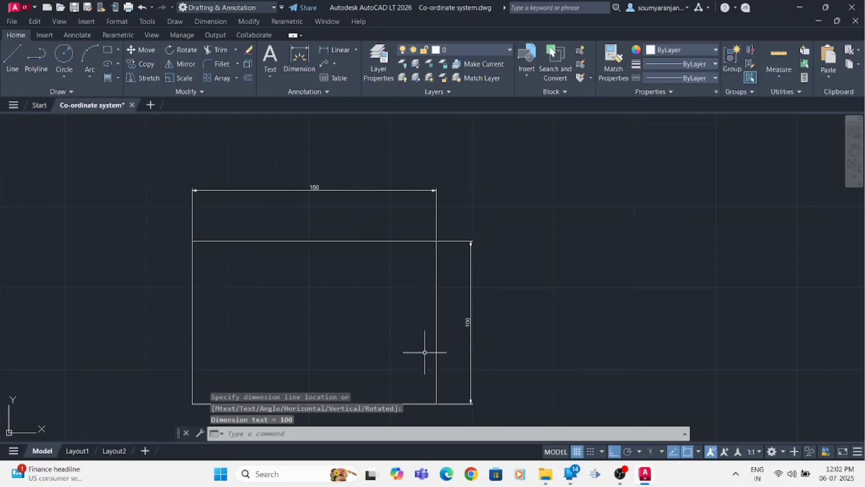
pyautogui.scroll(2, 425, 352)
pyautogui.scroll(-2, 494, 271)
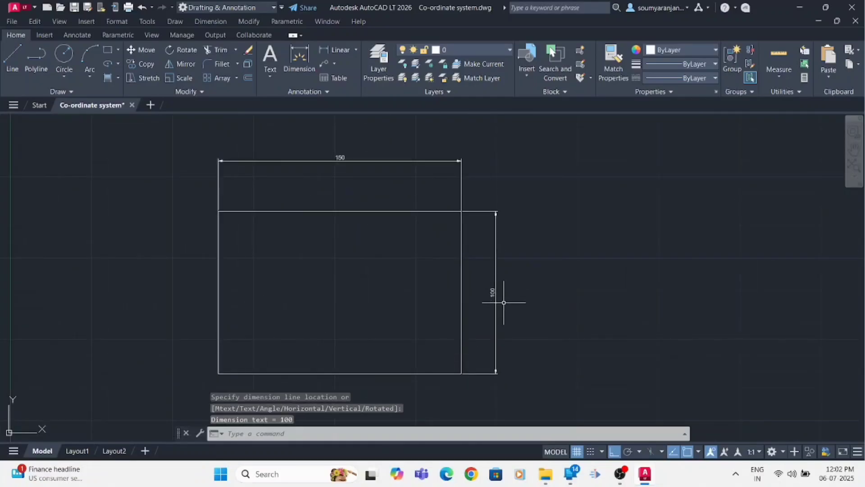
pyautogui.scroll(2, 396, 296)
pyautogui.scroll(-2, 393, 299)
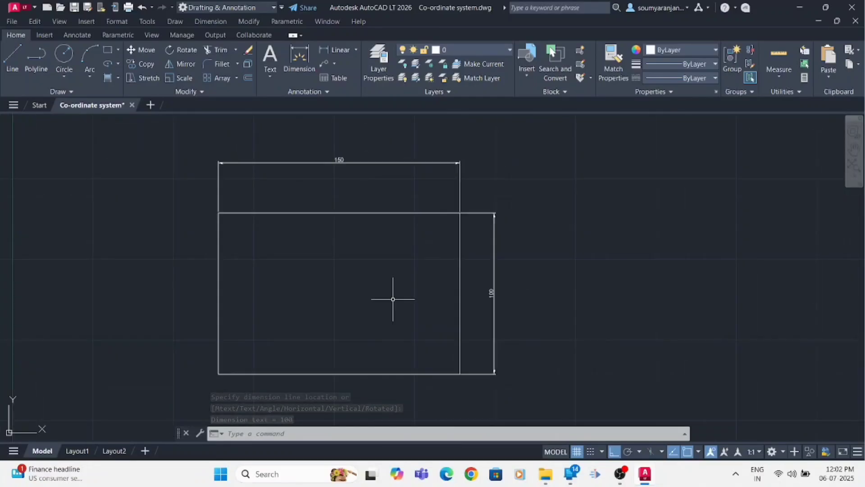
# Select the rectangle's four sides one by one to check whether they are separate objects, and clear the selection
pyautogui.click(258, 213)
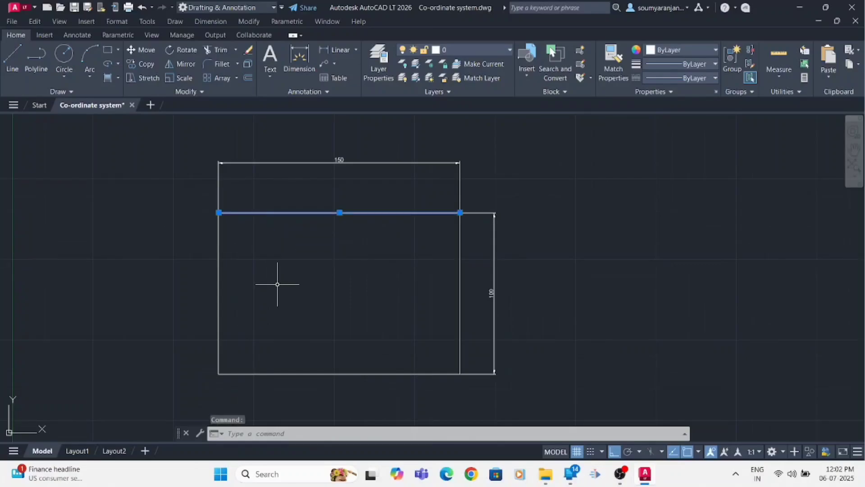
pyautogui.click(460, 276)
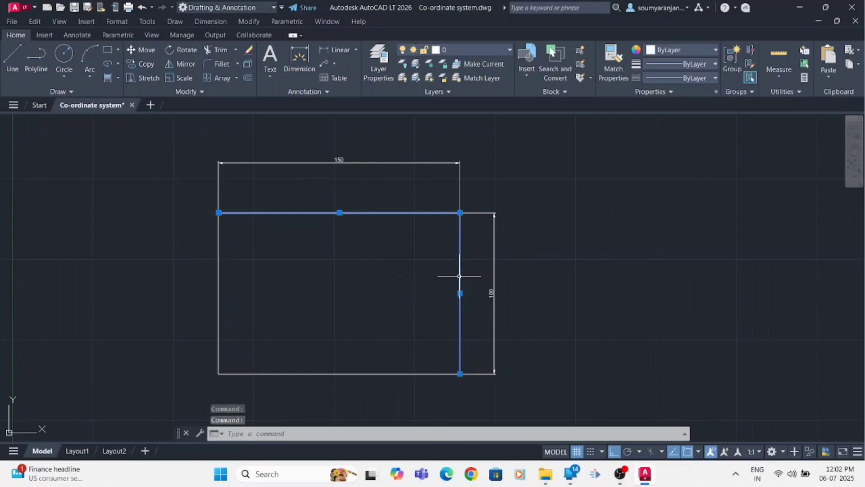
pyautogui.click(358, 373)
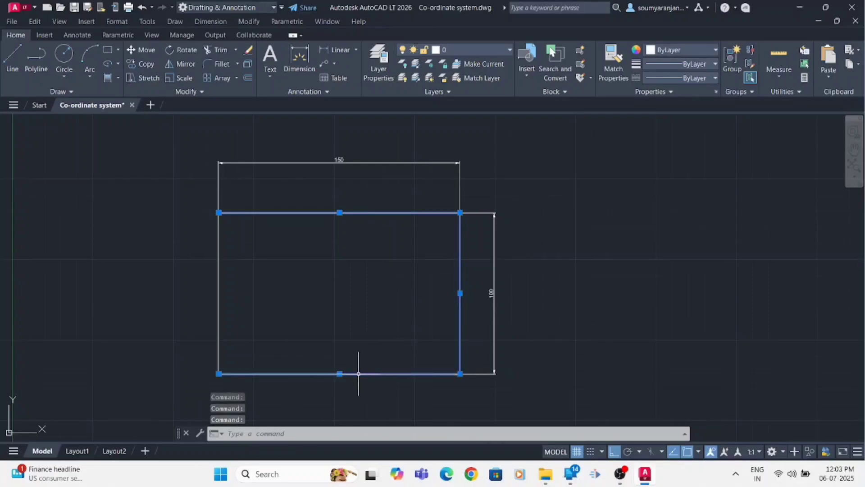
pyautogui.click(220, 272)
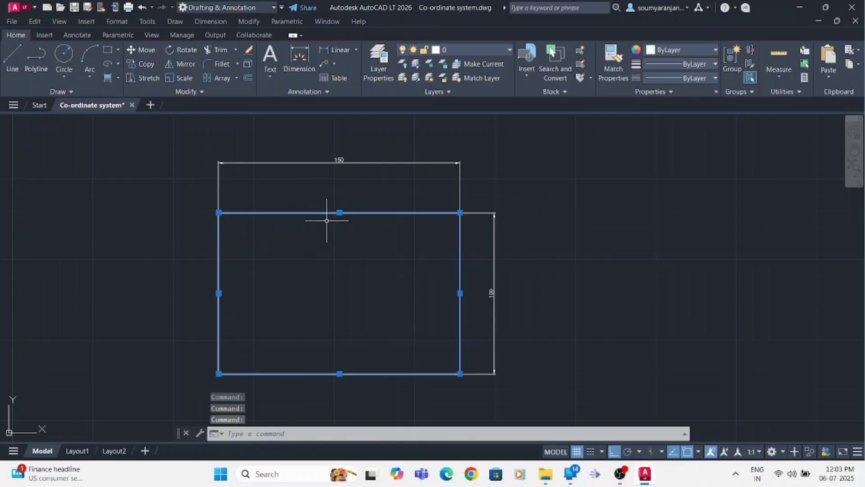
pyautogui.scroll(-4, 338, 245)
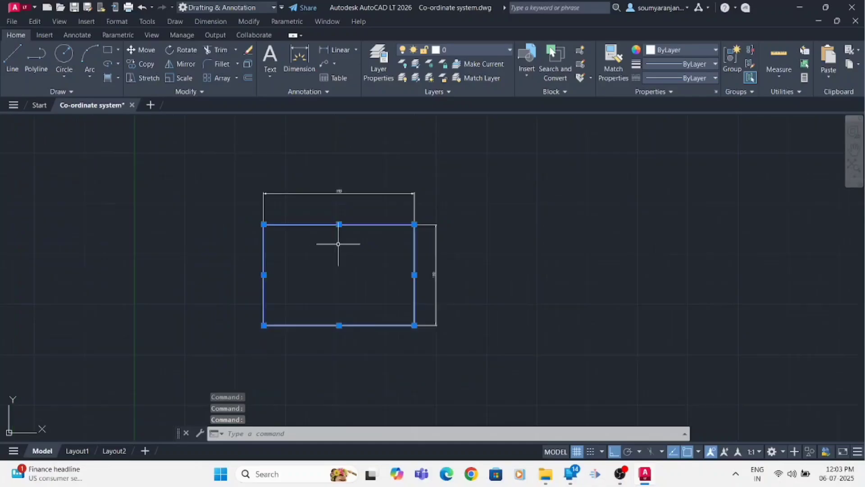
pyautogui.scroll(4, 327, 249)
pyautogui.press('Escape')
# Draw a rectangle 150 wide and 100 high with the Rectangle command, to the right of and above the line-built one
pyautogui.scroll(-5, 208, 241)
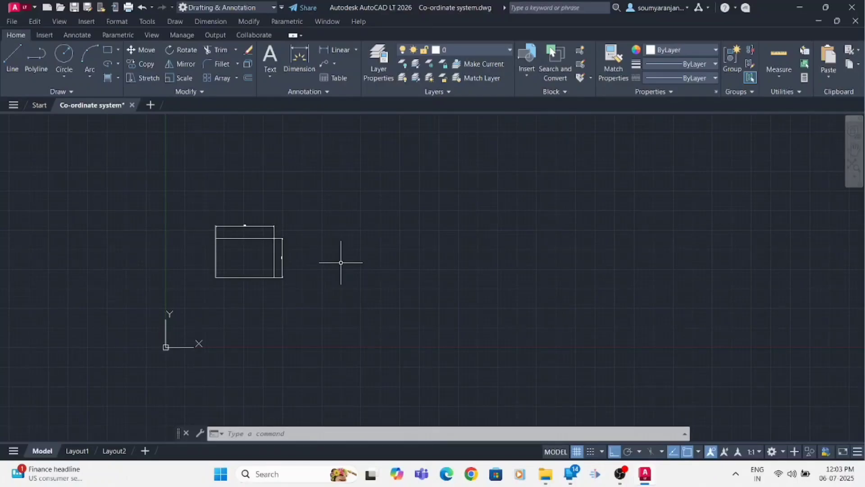
pyautogui.scroll(3, 214, 248)
pyautogui.scroll(2, 276, 192)
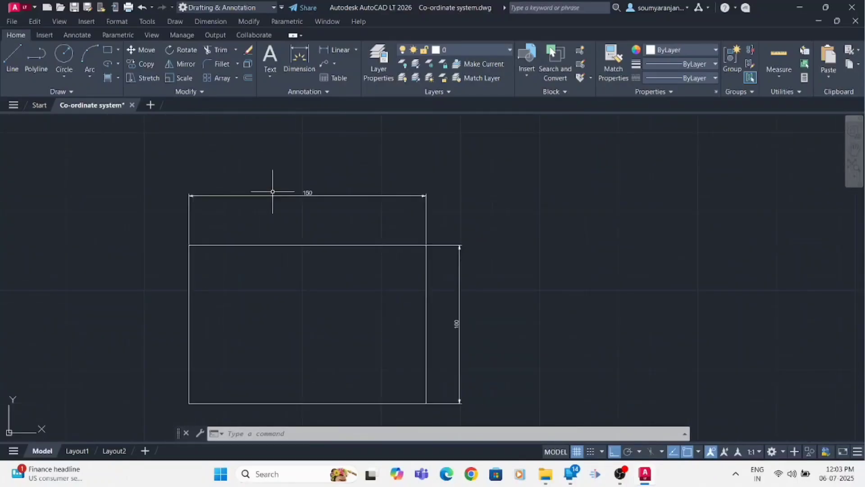
pyautogui.scroll(-2, 191, 214)
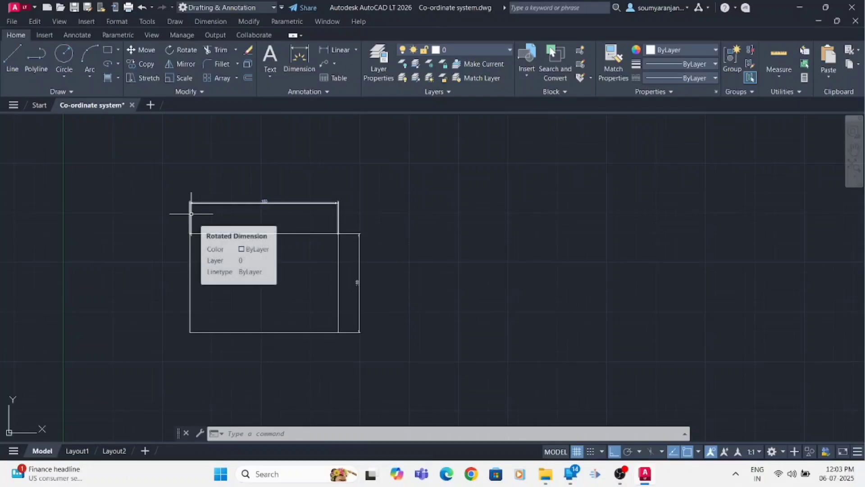
pyautogui.write('REC')
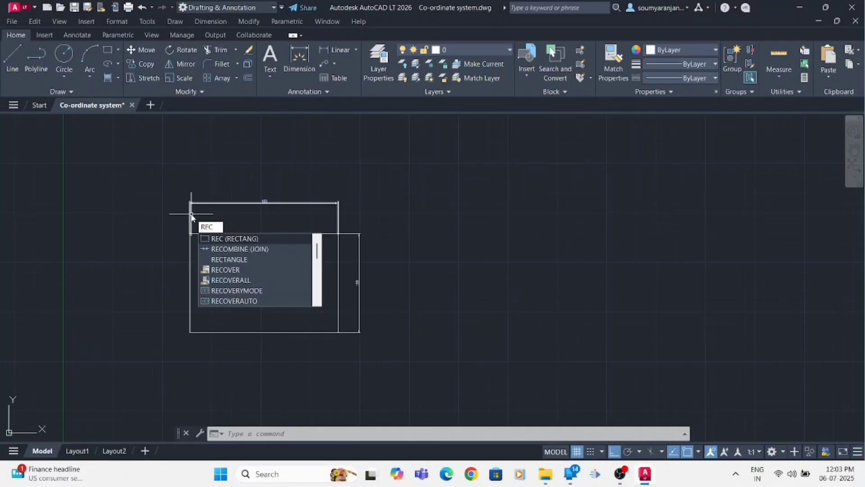
pyautogui.press('Return')
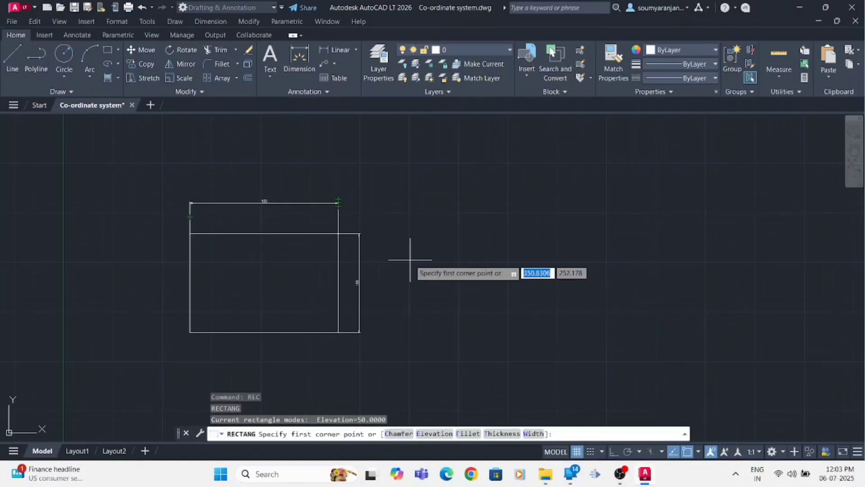
pyautogui.click(395, 234)
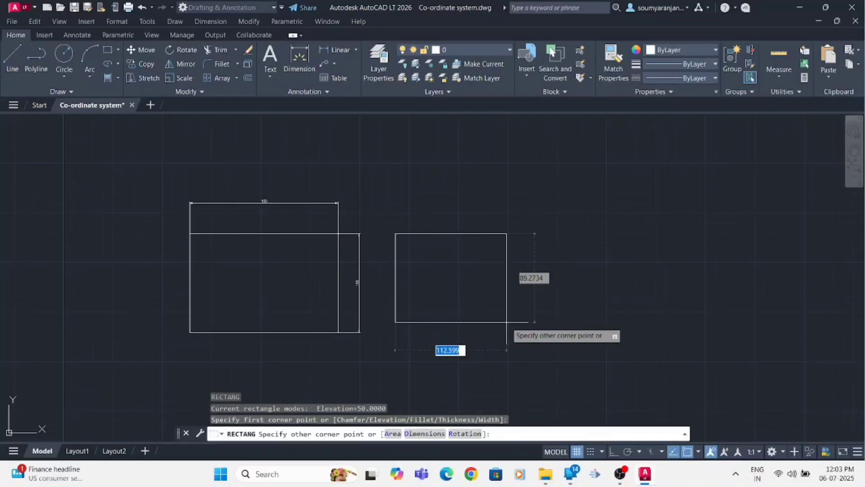
pyautogui.write('150')
pyautogui.press('Tab')
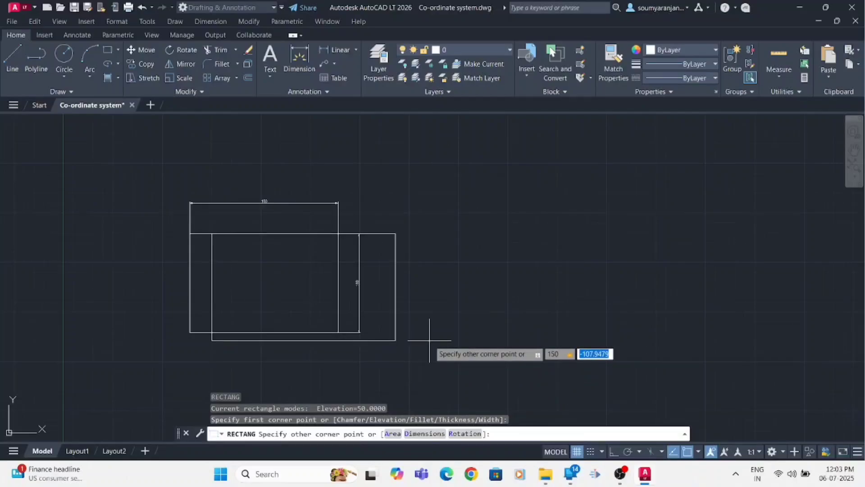
pyautogui.write('100')
pyautogui.press('Return')
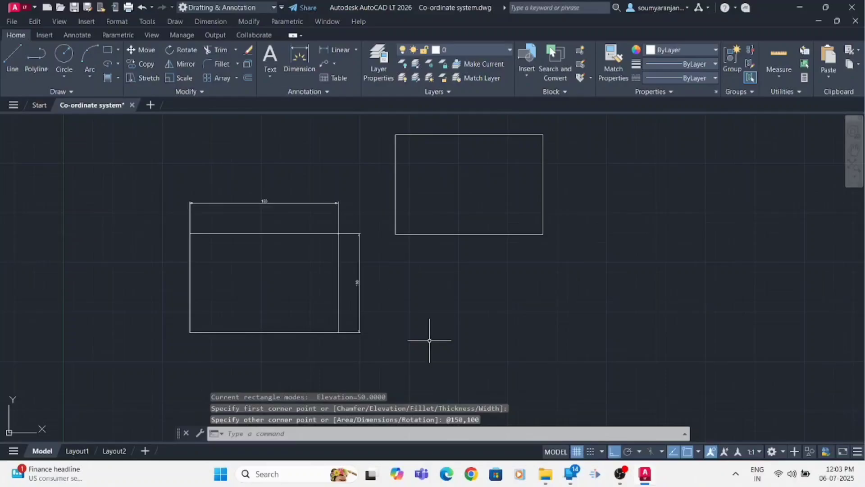
# Add a linear dimension to the new rectangle's upper edge, with the dimension line placed above it
pyautogui.scroll(-1, 388, 307)
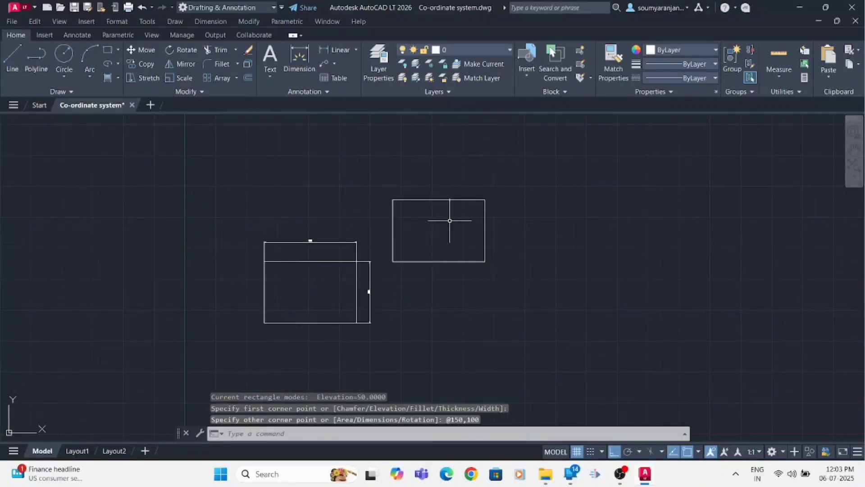
pyautogui.scroll(2, 449, 220)
pyautogui.scroll(2, 389, 279)
pyautogui.scroll(-2, 334, 301)
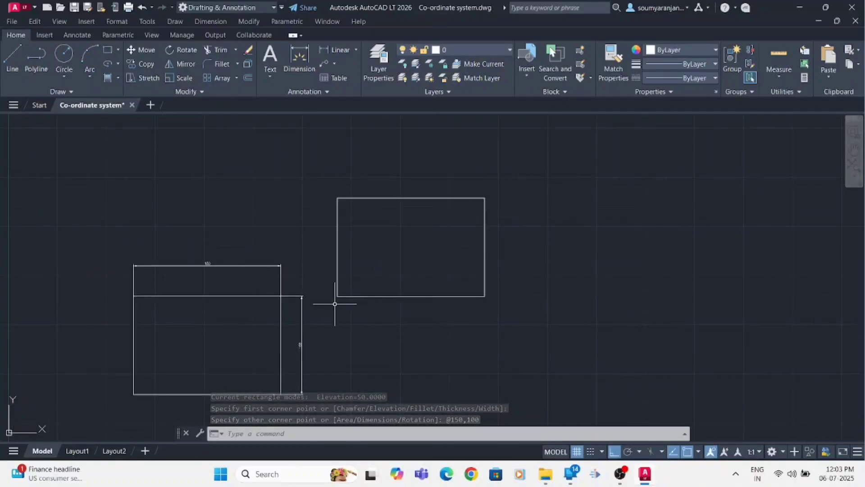
pyautogui.scroll(2, 334, 304)
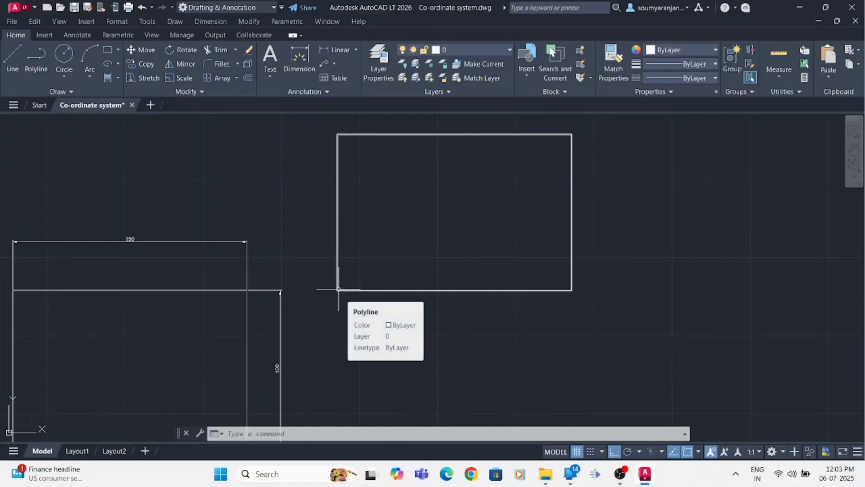
pyautogui.scroll(-2, 319, 306)
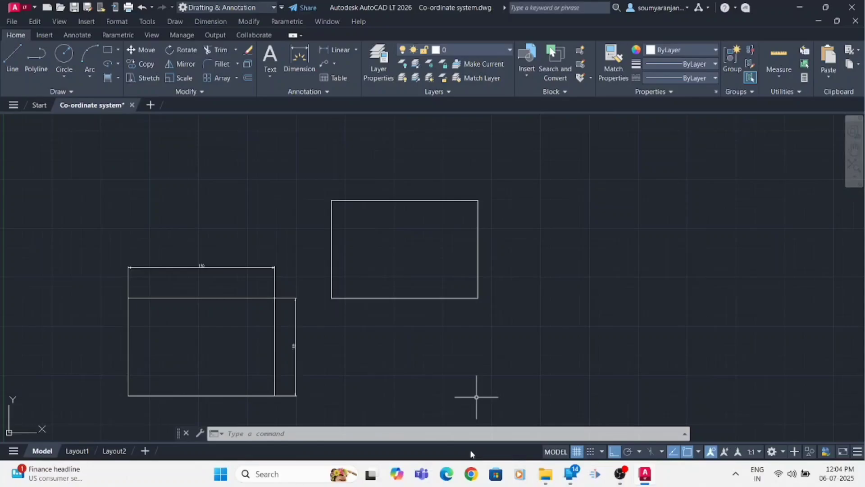
pyautogui.write('dli')
pyautogui.press('Return')
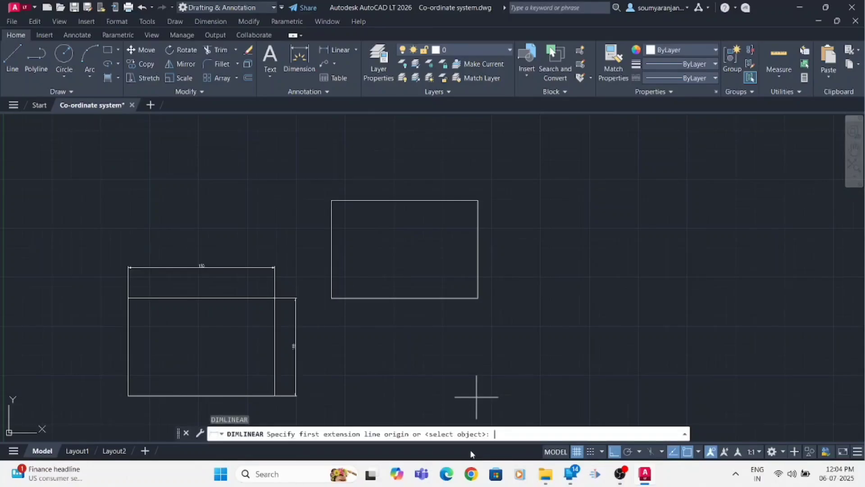
pyautogui.click(332, 200)
pyautogui.click(478, 200)
pyautogui.click(440, 174)
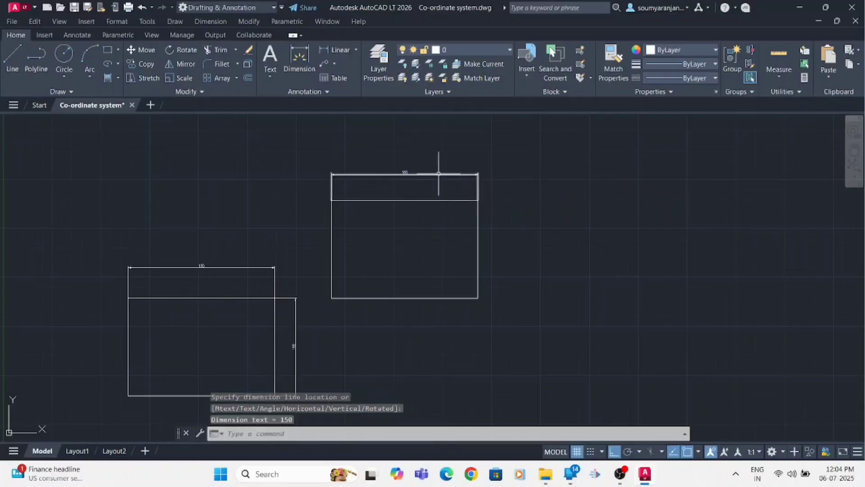
# Add a linear dimension to the new rectangle's right edge, with the dimension line placed outside it
pyautogui.press('Return')
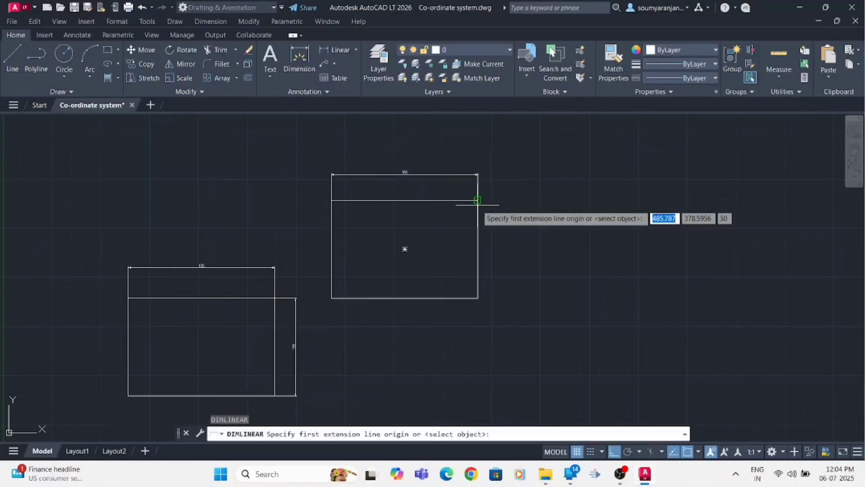
pyautogui.click(478, 200)
pyautogui.click(477, 297)
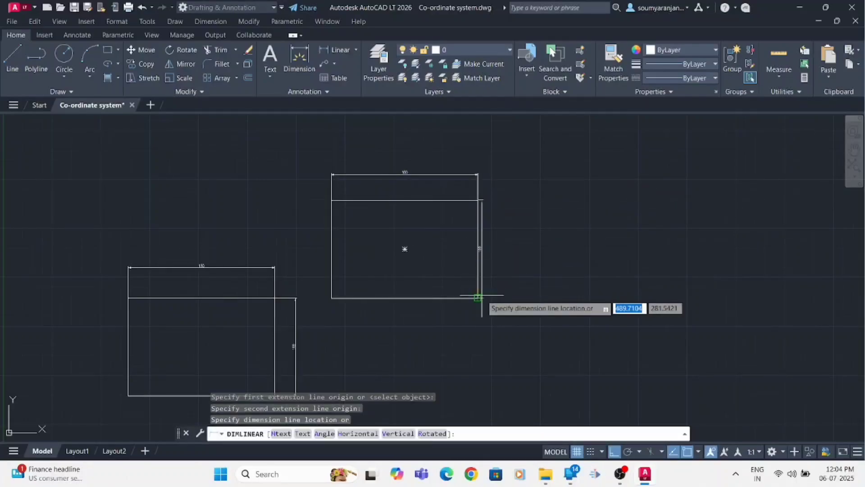
pyautogui.click(497, 270)
pyautogui.scroll(6, 490, 245)
pyautogui.scroll(-6, 512, 296)
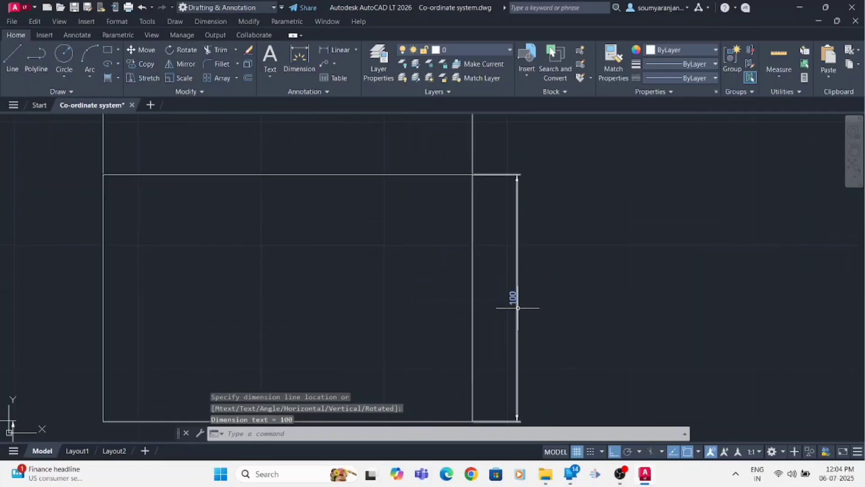
pyautogui.press('Escape')
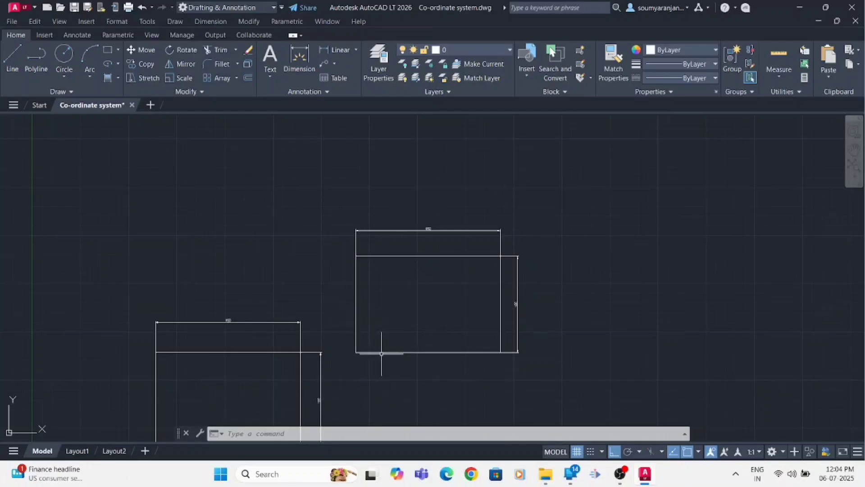
# Select the new rectangle by its left edge to check whether it is a single object, and clear the selection
pyautogui.click(355, 309)
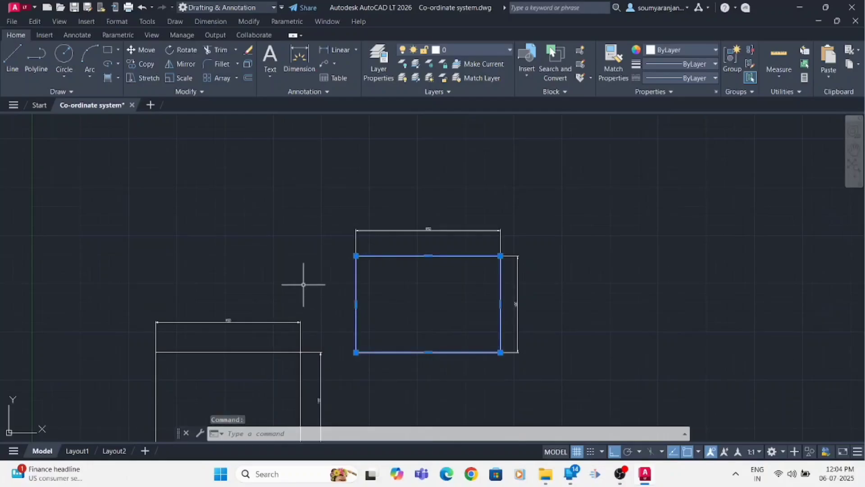
pyautogui.press('Escape')
pyautogui.scroll(-4, 304, 283)
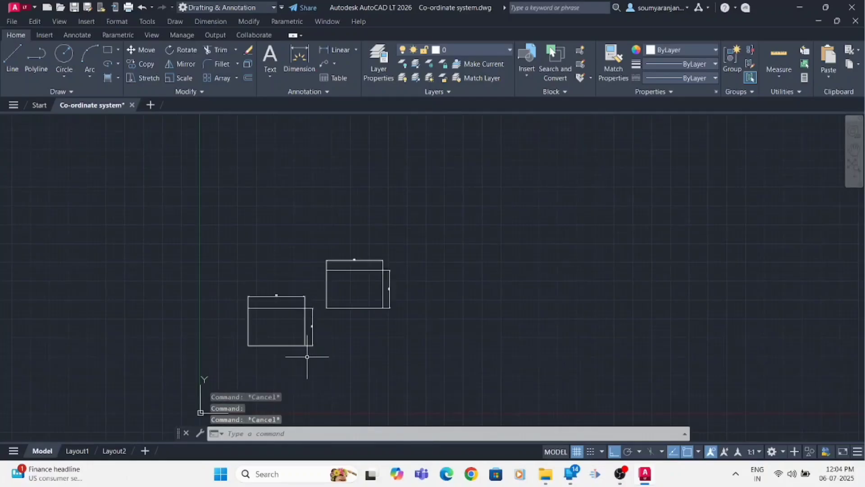
pyautogui.scroll(6, 308, 355)
pyautogui.scroll(-2, 184, 355)
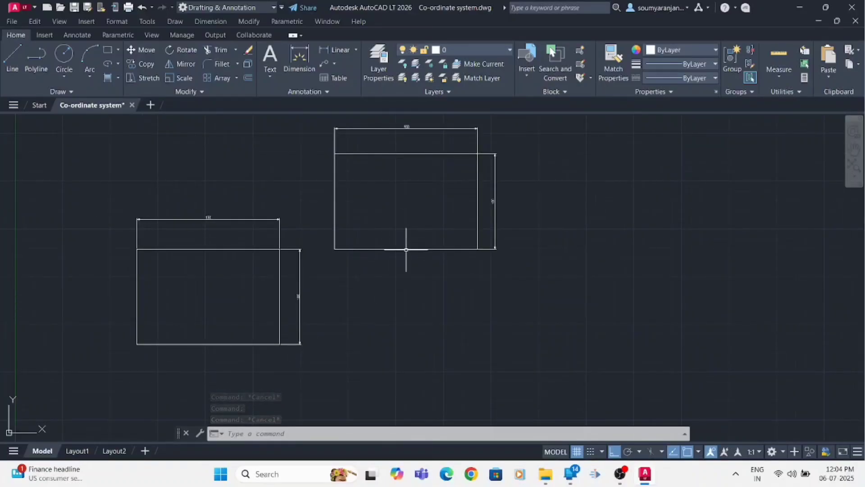
pyautogui.moveTo(406, 247)
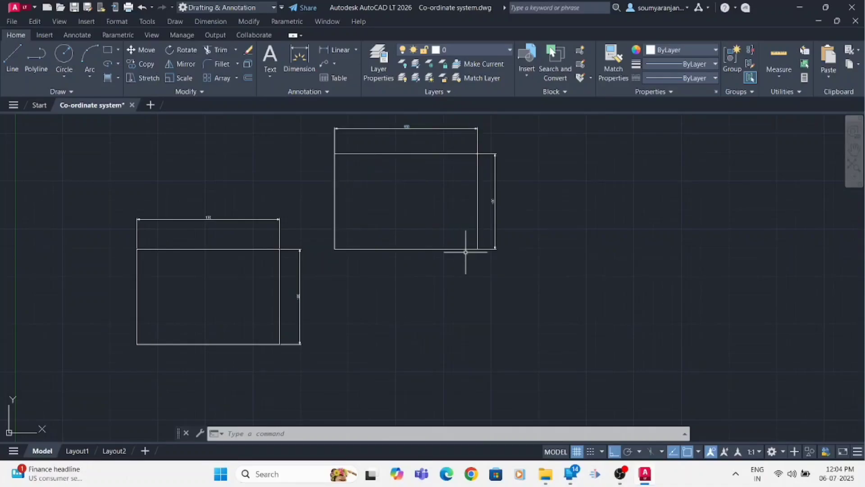
pyautogui.click(336, 181)
pyautogui.press('Escape')
# Erase both rectangles together with all their dimensions
pyautogui.scroll(-2, 370, 258)
pyautogui.click(184, 131)
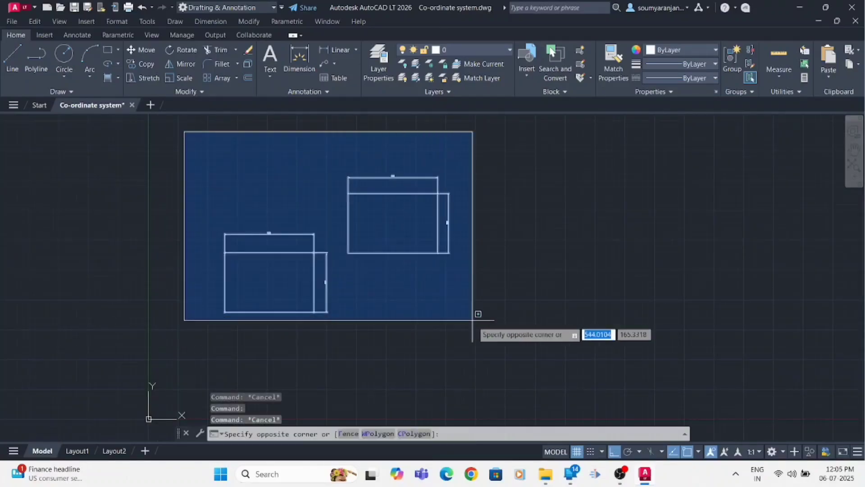
pyautogui.click(477, 320)
pyautogui.press('Delete')
# Draw a chamfered rectangle with chamfer distances 15 and 30, extending 150 right and 100 down from a first corner above and right of the origin
pyautogui.write('REC')
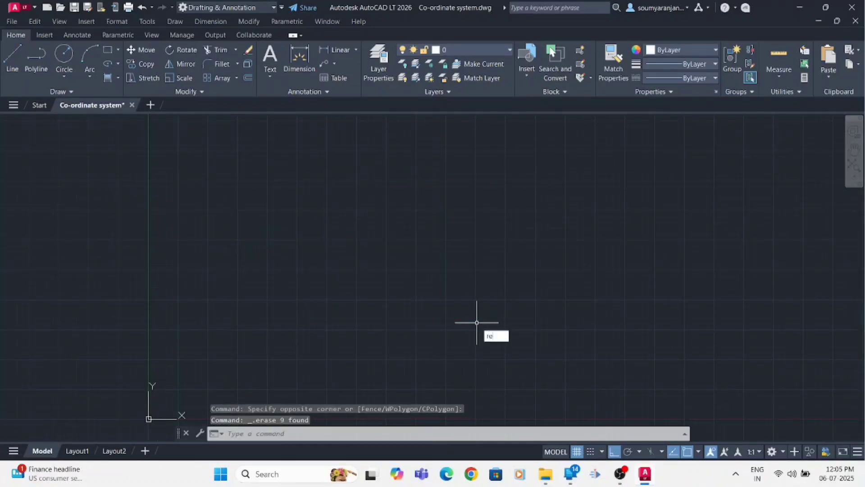
pyautogui.press('Return')
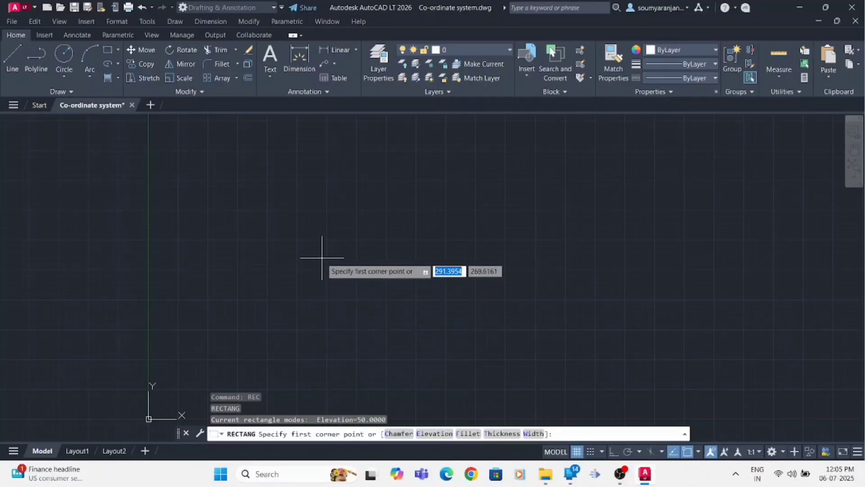
pyautogui.write('c')
pyautogui.press('Return')
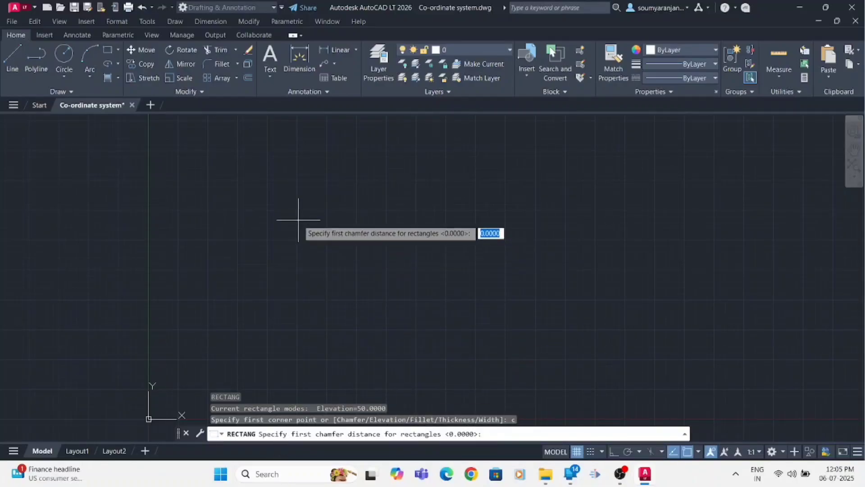
pyautogui.write('15')
pyautogui.press('Return')
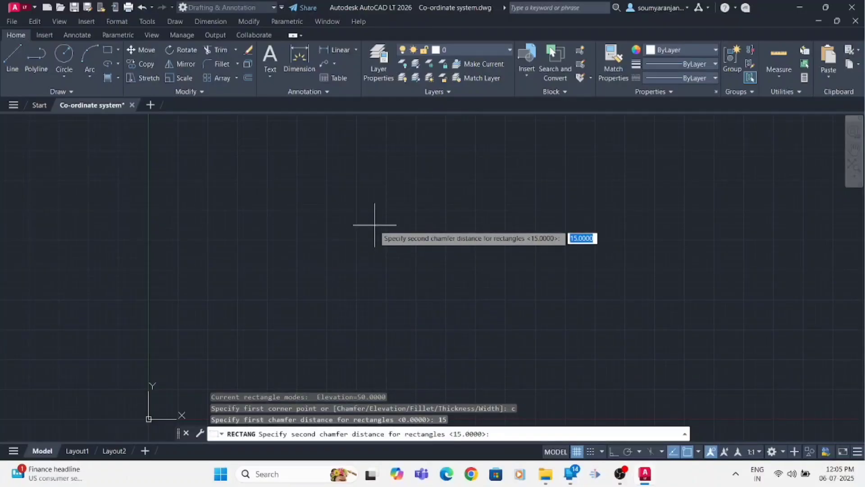
pyautogui.write('30')
pyautogui.press('Return')
pyautogui.click(254, 185)
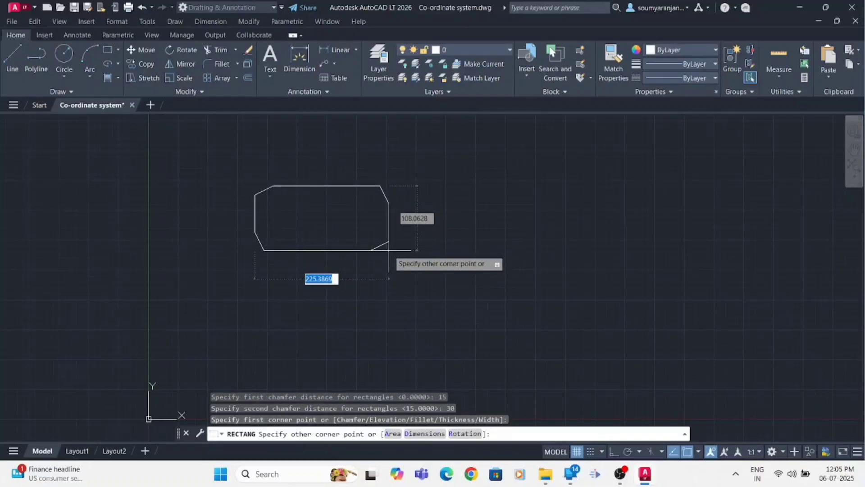
pyautogui.write('150')
pyautogui.press('Tab')
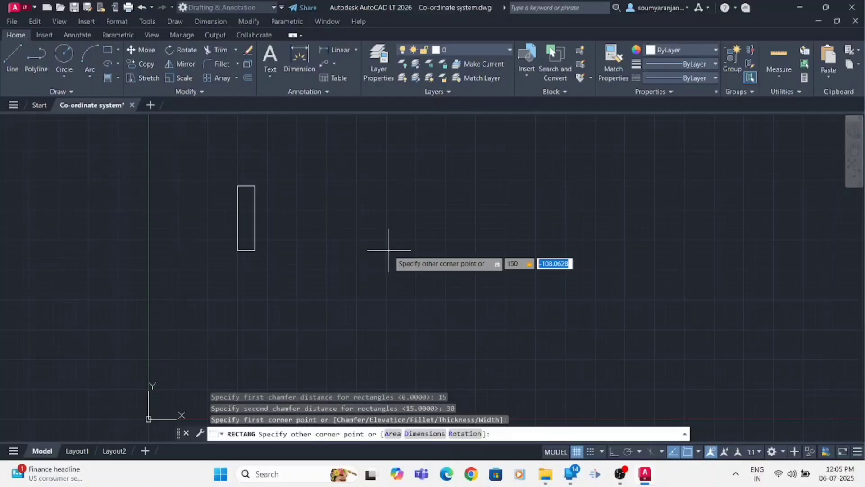
pyautogui.write('-100')
pyautogui.press('Return')
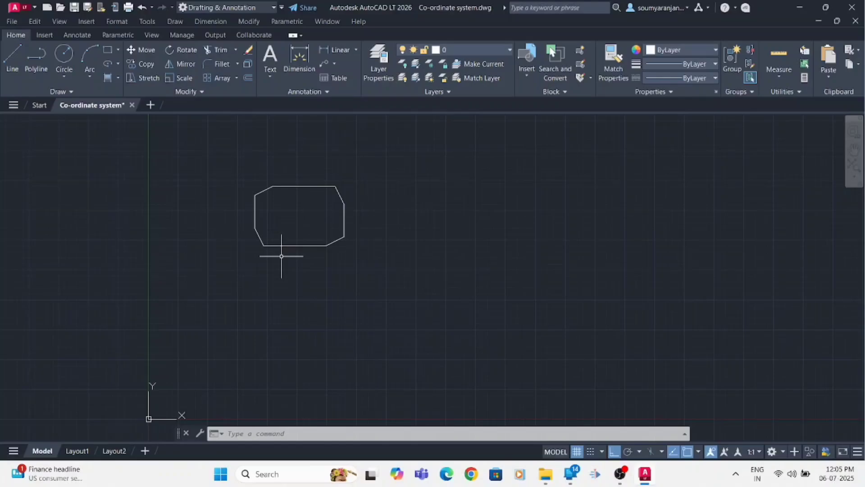
# Add a horizontal linear dimension across the rectangle's upper-left chamfer, with the dimension line placed above it
pyautogui.write('dli')
pyautogui.press('Return')
pyautogui.scroll(5, 260, 163)
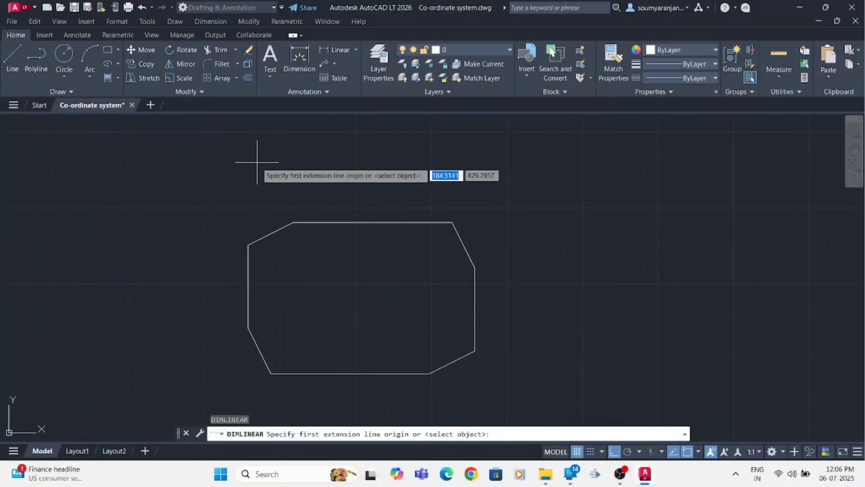
pyautogui.click(242, 294)
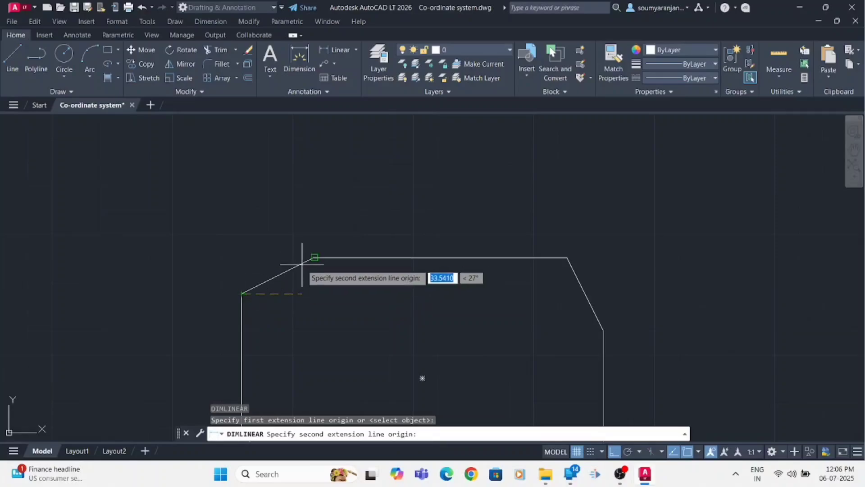
pyautogui.click(314, 258)
pyautogui.click(283, 197)
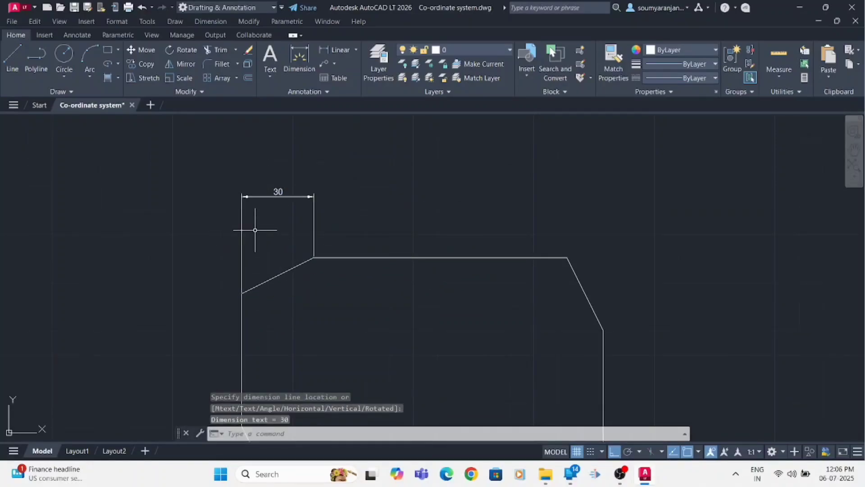
# Add a vertical linear dimension to the upper-left chamfer, with the dimension line placed left of the rectangle
pyautogui.press('Return')
pyautogui.click(314, 257)
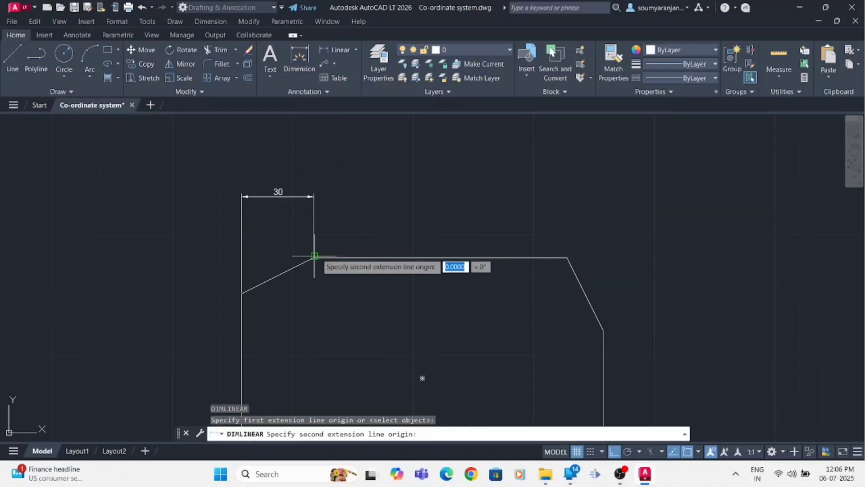
pyautogui.click(241, 292)
pyautogui.click(194, 271)
pyautogui.scroll(4, 201, 188)
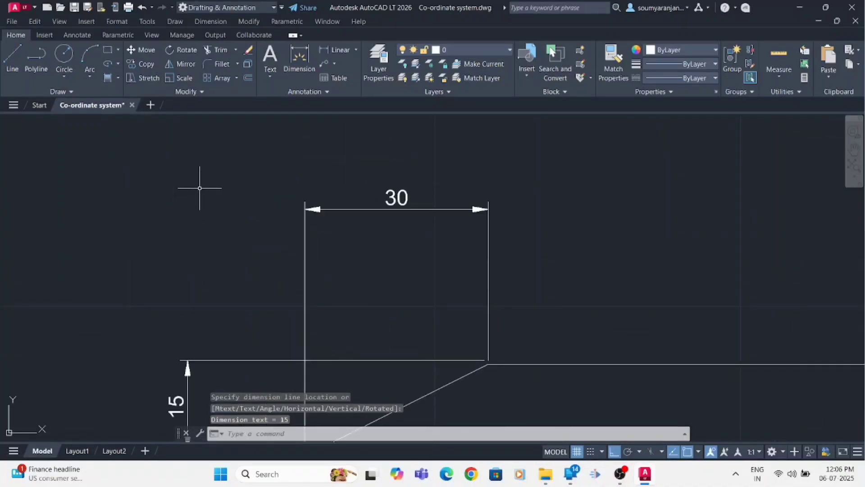
# Examine the horizontal and vertical dimensions on the rectangle's upper-left chamfer
pyautogui.scroll(-6, 229, 173)
pyautogui.scroll(-2, 230, 174)
pyautogui.scroll(8, 235, 202)
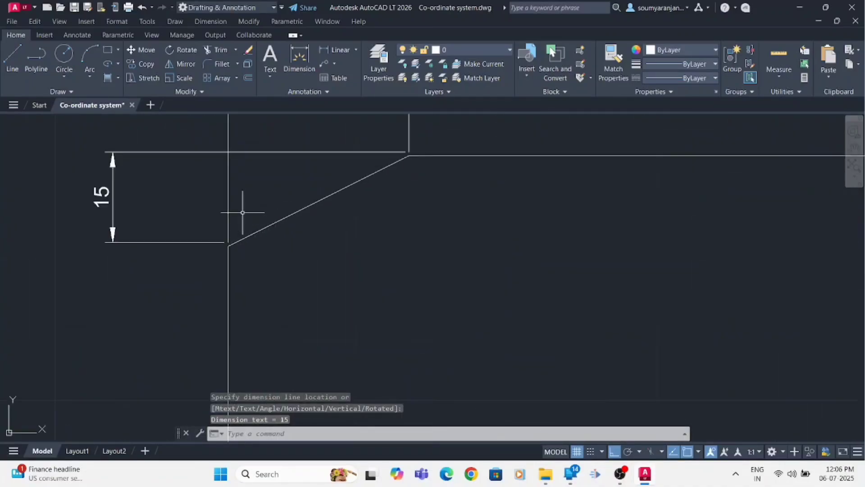
pyautogui.scroll(-4, 243, 212)
pyautogui.scroll(-2, 222, 188)
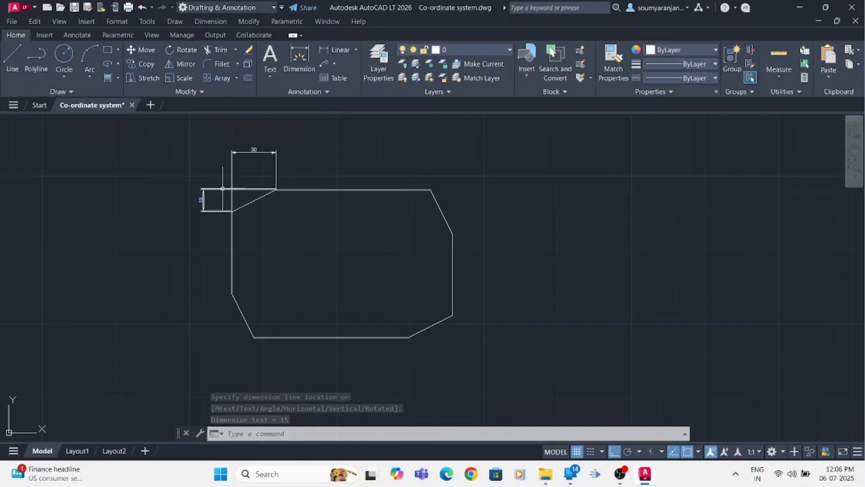
pyautogui.scroll(4, 228, 340)
pyautogui.scroll(-4, 228, 340)
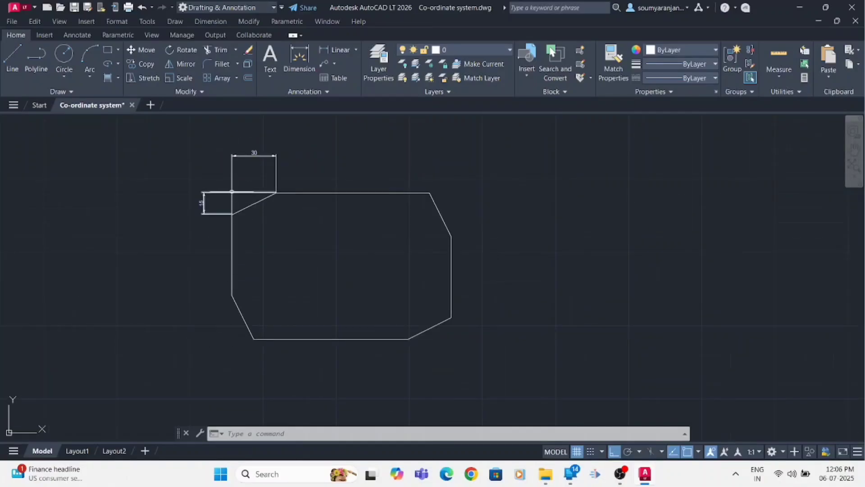
pyautogui.moveTo(232, 191)
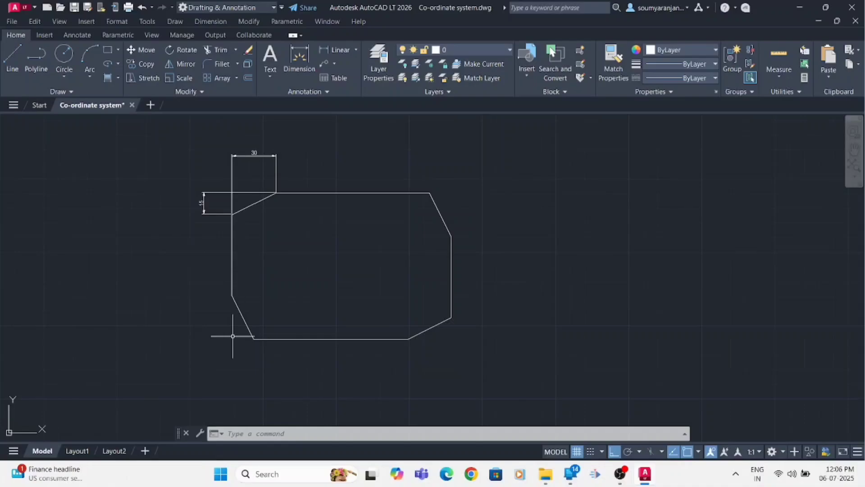
# Add a horizontal linear dimension across the rectangle's lower-left chamfer, with the dimension line placed below it
pyautogui.press('Return')
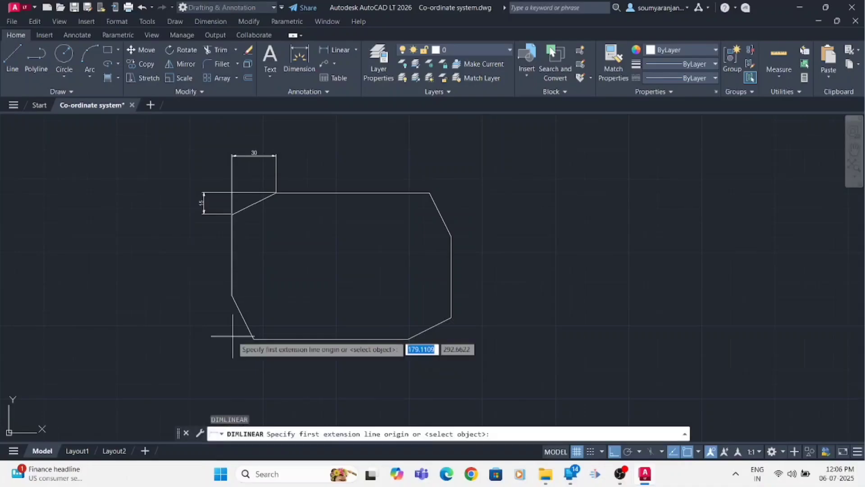
pyautogui.click(232, 295)
pyautogui.click(253, 339)
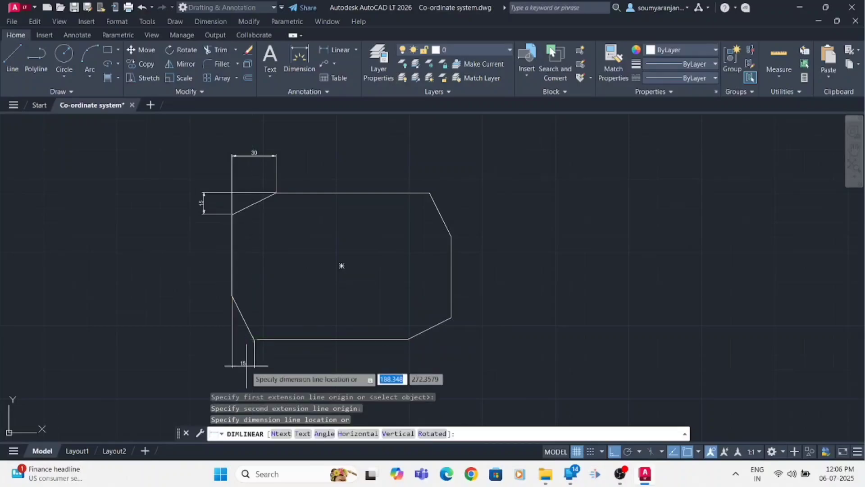
pyautogui.click(246, 367)
pyautogui.scroll(2, 246, 373)
pyautogui.scroll(-1, 235, 356)
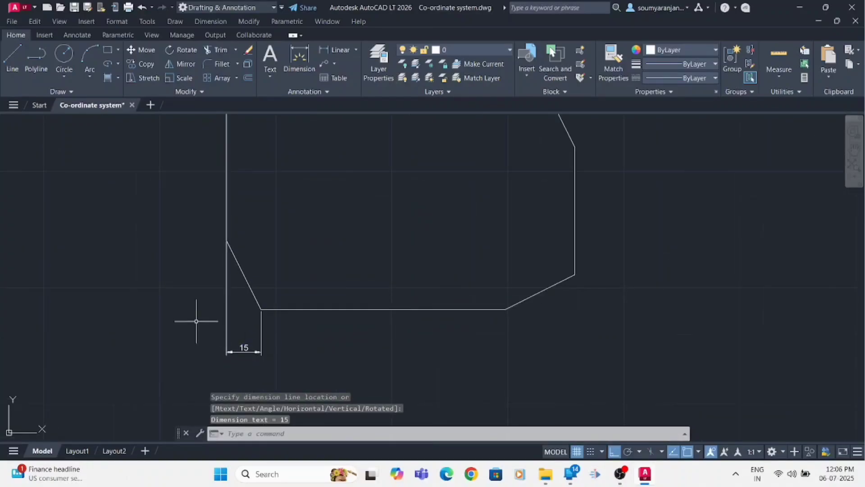
# Try to add a vertical linear dimension to the lower-left chamfer, with the dimension line left of the rectangle
pyautogui.press('Return')
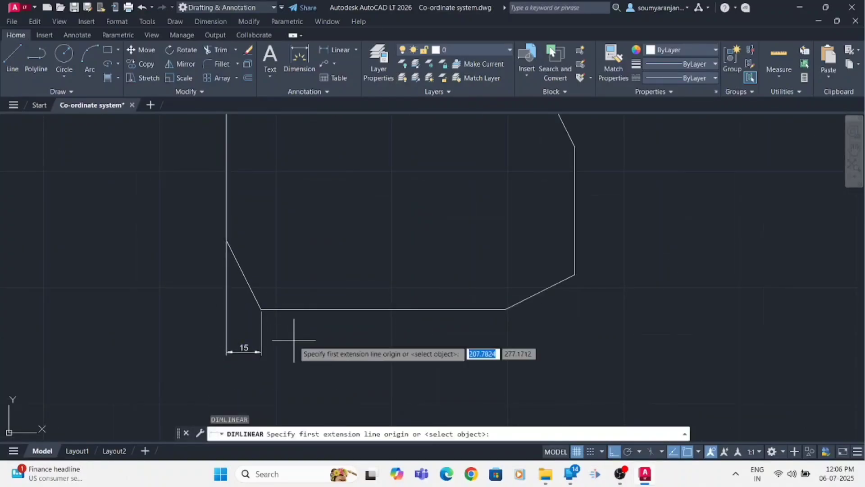
pyautogui.click(260, 309)
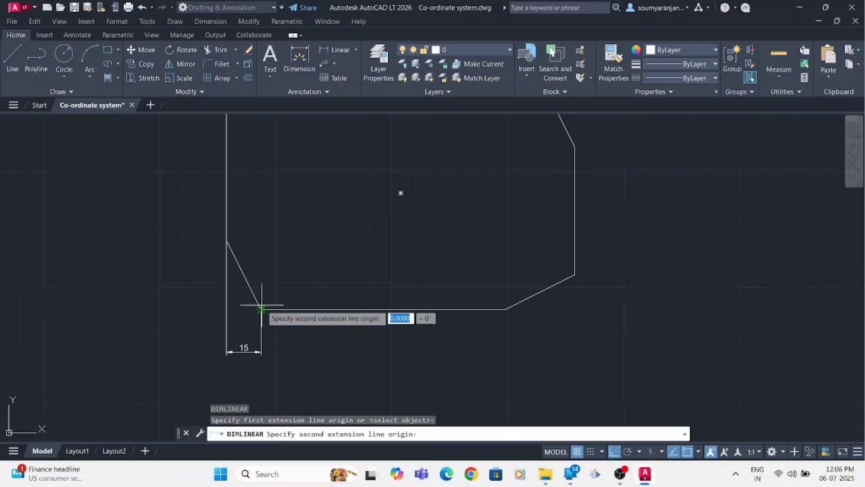
pyautogui.click(226, 242)
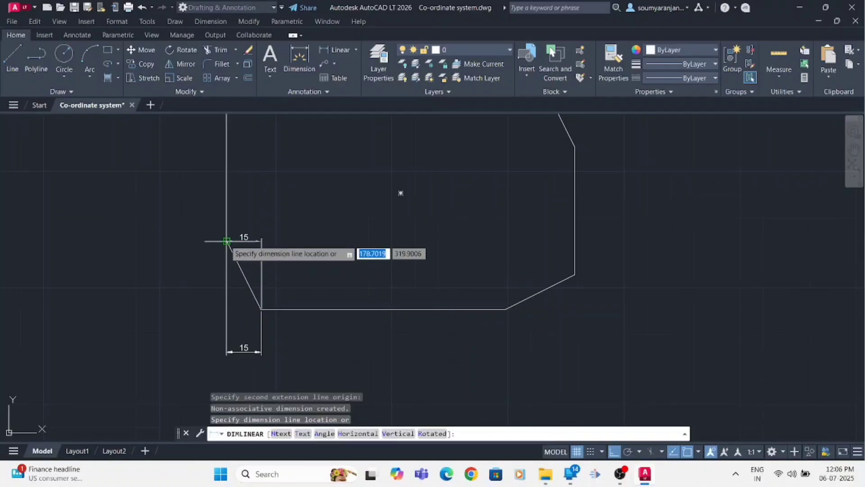
pyautogui.click(170, 266)
pyautogui.scroll(4, 202, 295)
pyautogui.scroll(-4, 205, 265)
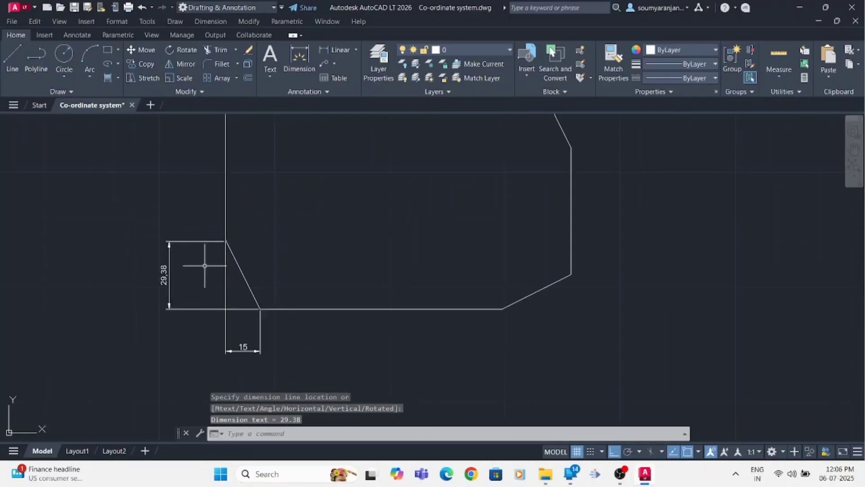
# Erase the inaccurate vertical dimension at the lower-left chamfer
pyautogui.press('Escape')
pyautogui.click(167, 271)
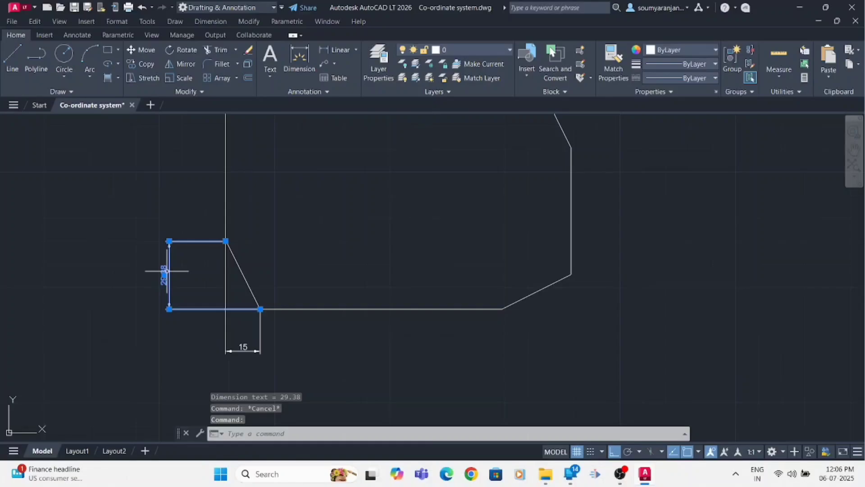
pyautogui.press('Delete')
# Add a vertical linear dimension between the exact endpoints of the lower-left chamfer, placing the dimension line left of the rectangle
pyautogui.write('dli')
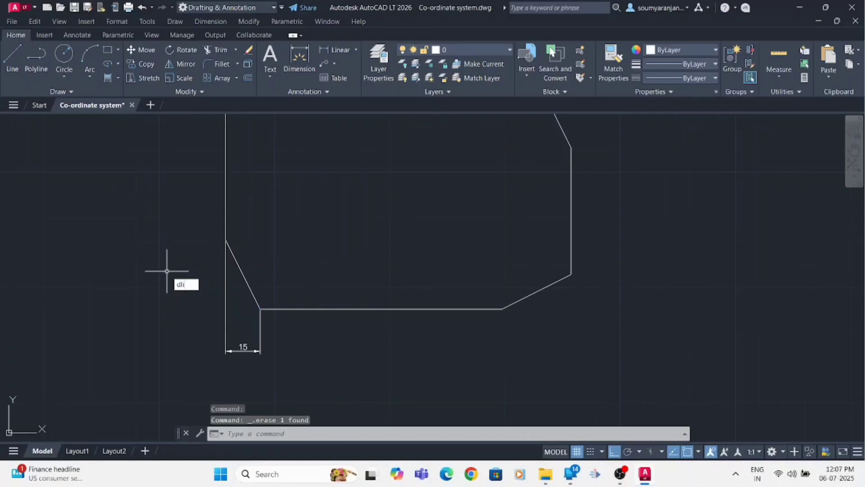
pyautogui.press('Return')
pyautogui.scroll(4, 271, 315)
pyautogui.scroll(-2, 267, 314)
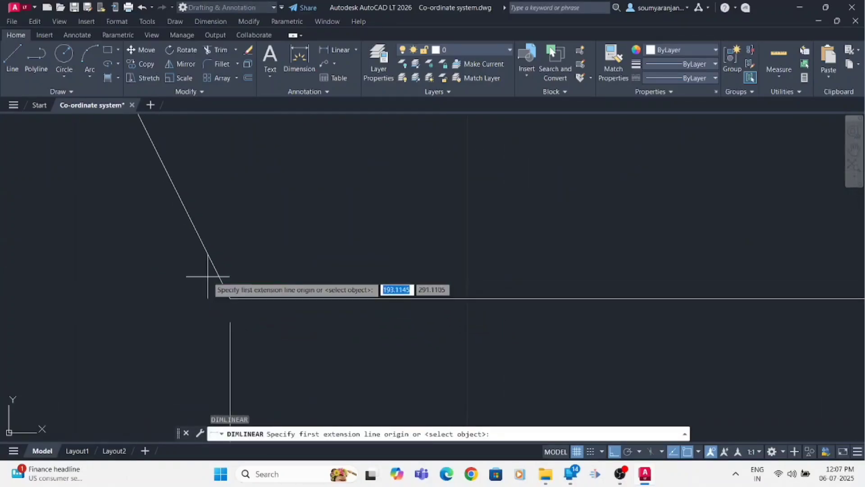
pyautogui.click(233, 294)
pyautogui.scroll(-2, 290, 339)
pyautogui.scroll(5, 247, 277)
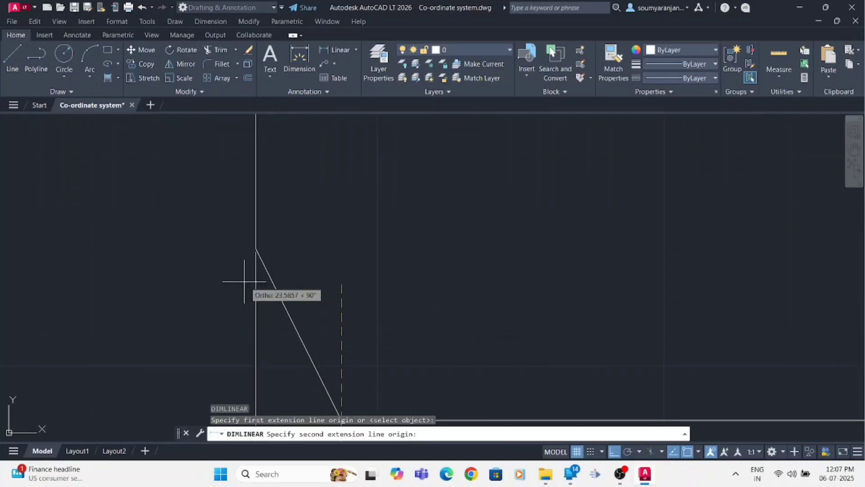
pyautogui.click(271, 198)
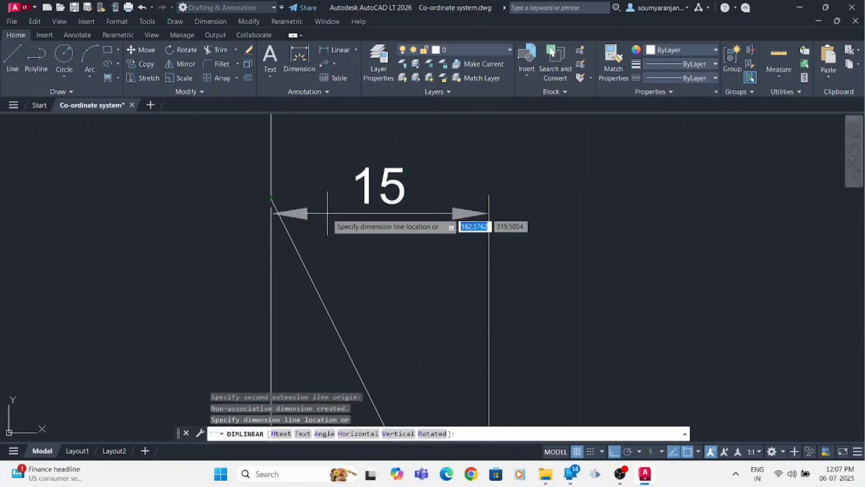
pyautogui.scroll(-3, 356, 221)
pyautogui.scroll(-2, 242, 264)
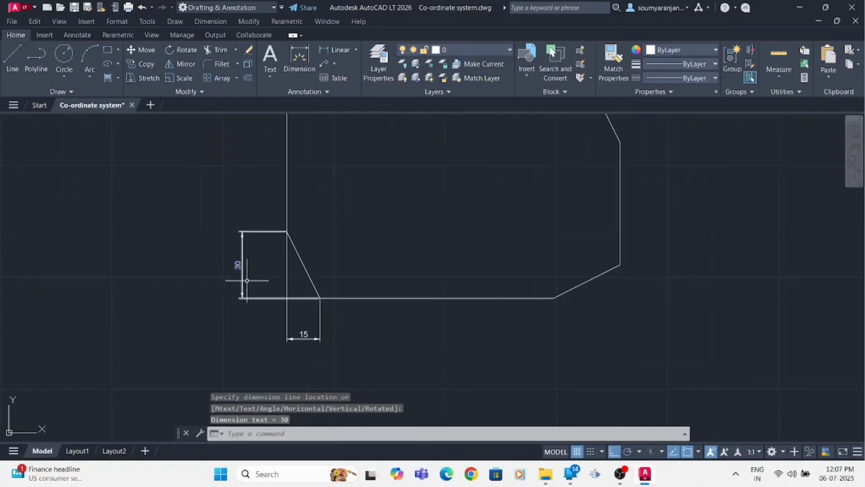
# Erase the chamfered rectangle together with all its chamfer dimensions
pyautogui.scroll(-3, 234, 268)
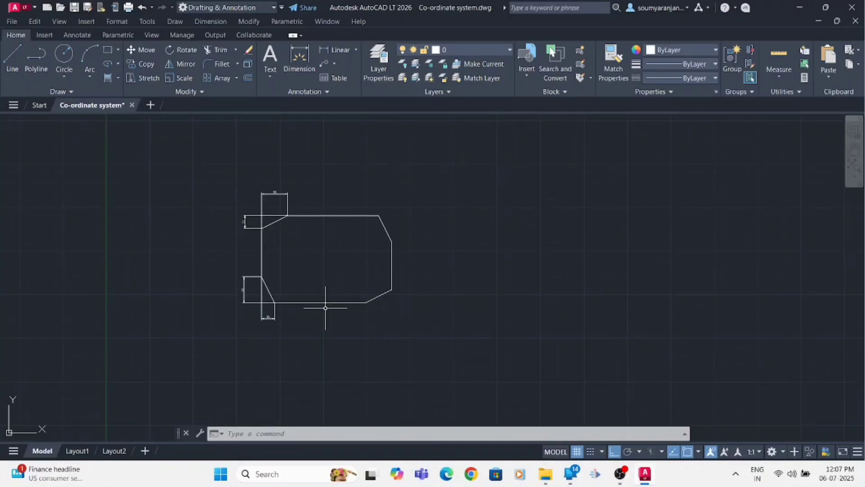
pyautogui.scroll(5, 275, 305)
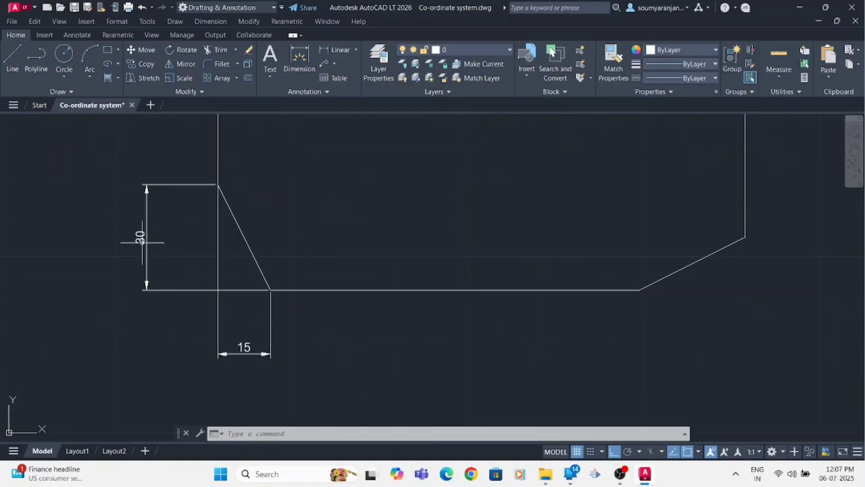
pyautogui.scroll(-5, 180, 299)
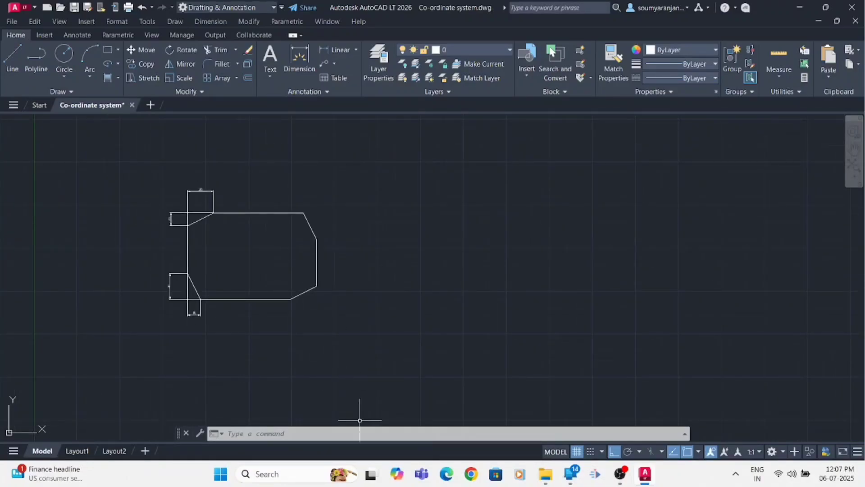
pyautogui.click(149, 172)
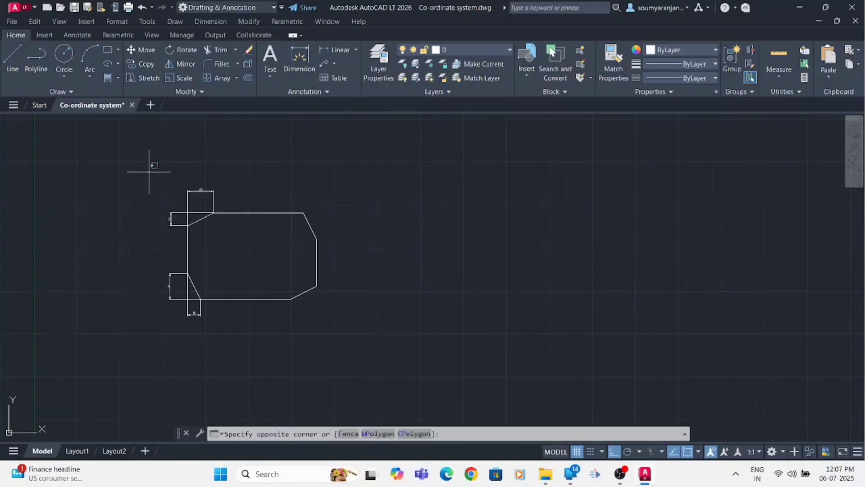
pyautogui.click(344, 333)
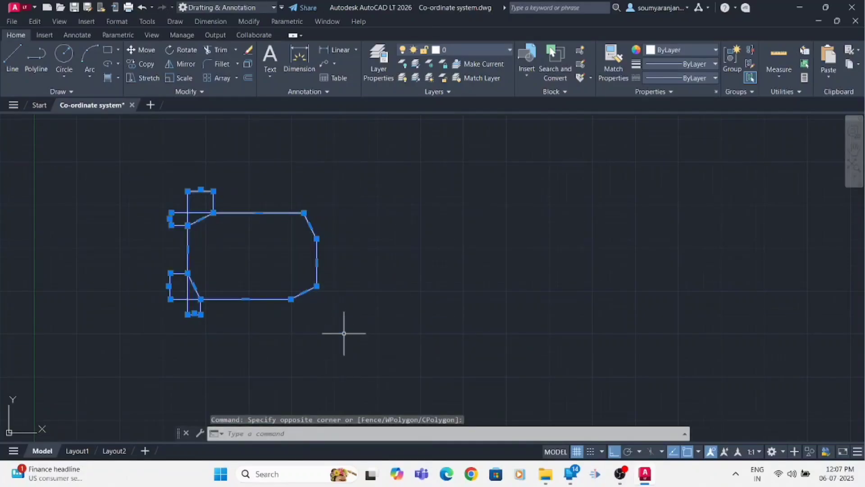
pyautogui.press('Delete')
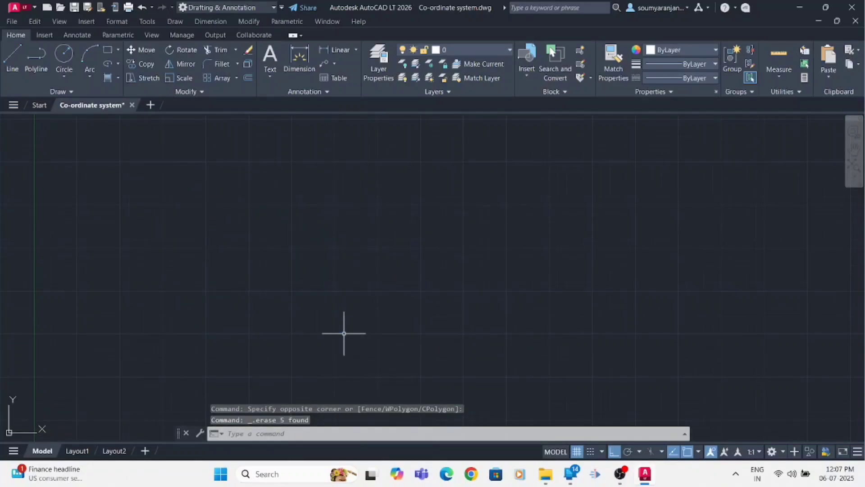
# Draw a freehand rectangle about 205 wide and 130 high, keeping the current 15 by 30 chamfer setting
pyautogui.write('rec')
pyautogui.press('Return')
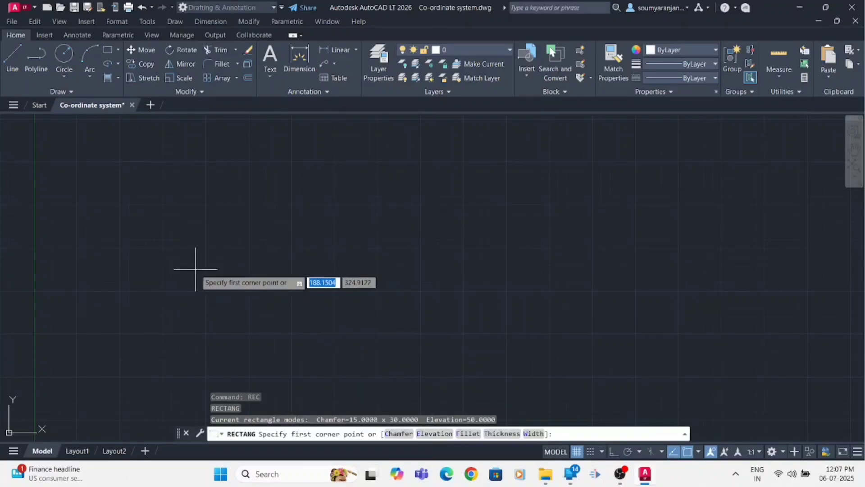
pyautogui.click(153, 180)
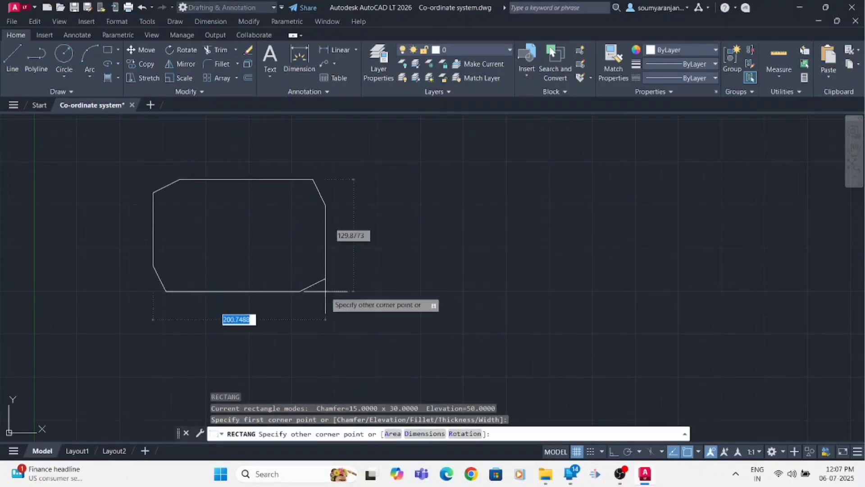
pyautogui.click(331, 293)
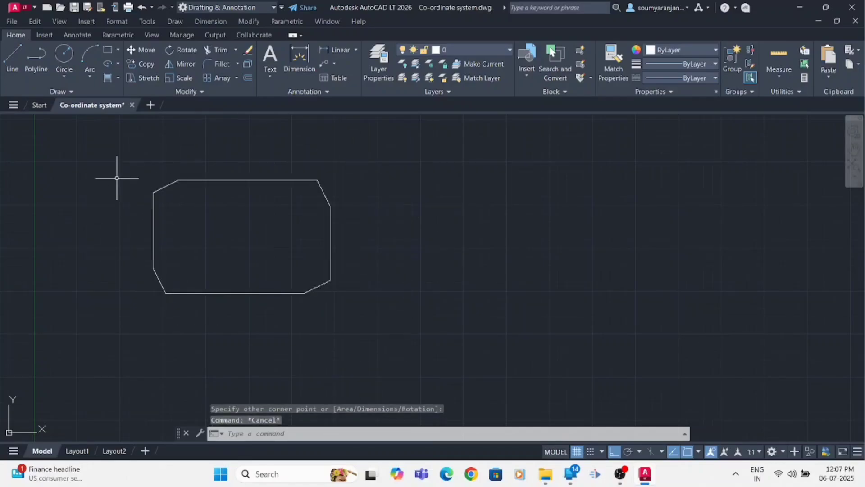
# Erase the freehand chamfered rectangle
pyautogui.click(112, 150)
pyautogui.click(373, 307)
pyautogui.press('Delete')
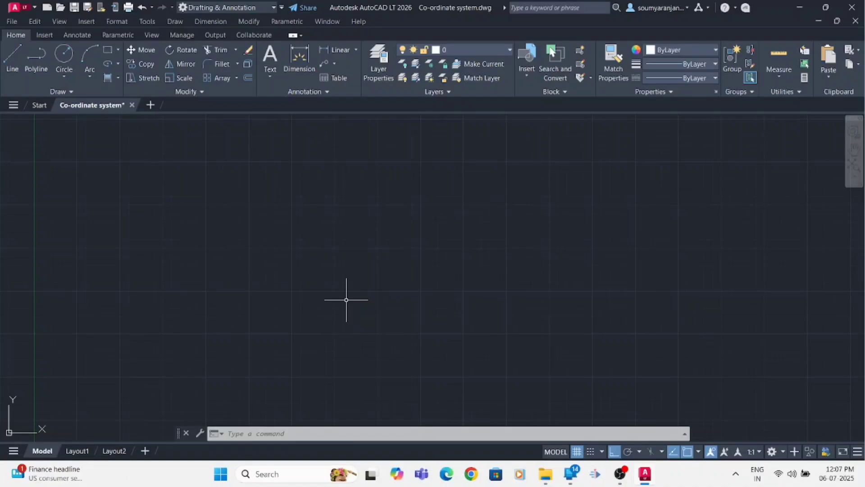
# Draw a square-cornered rectangle between two freely picked corners, with both chamfer distances set to 0
pyautogui.write('REC')
pyautogui.press('Return')
pyautogui.write('c')
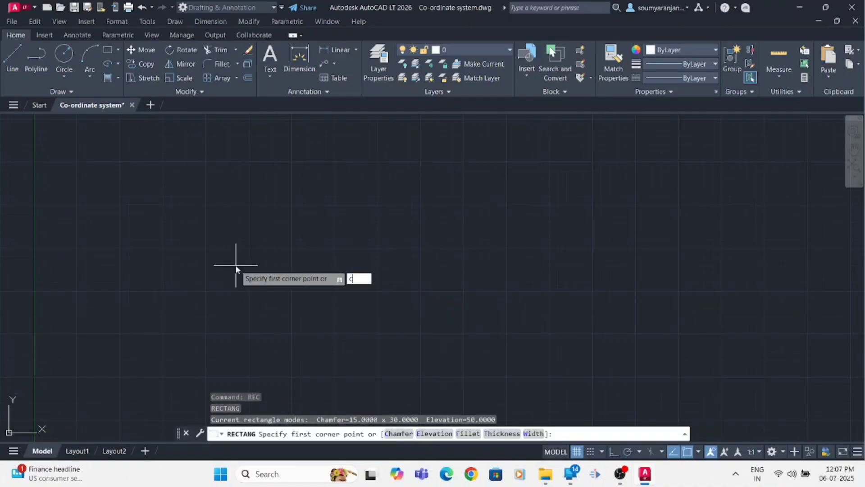
pyautogui.press('Return')
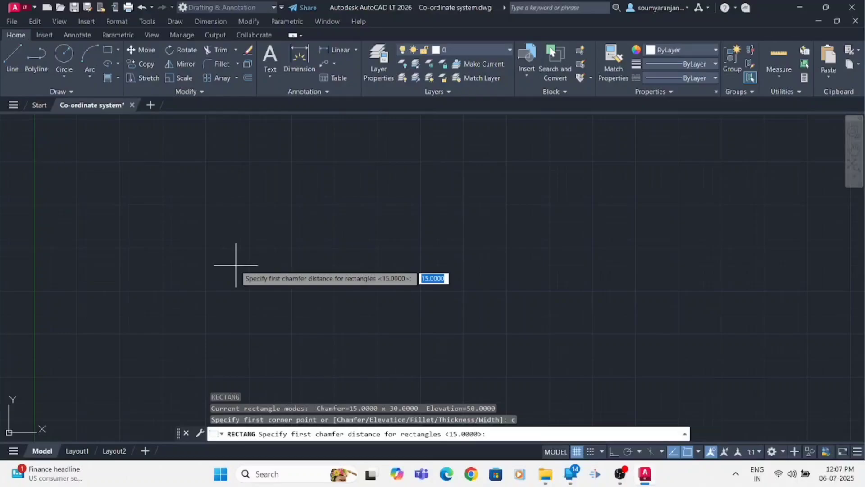
pyautogui.write('0')
pyautogui.press('Return')
pyautogui.write('0')
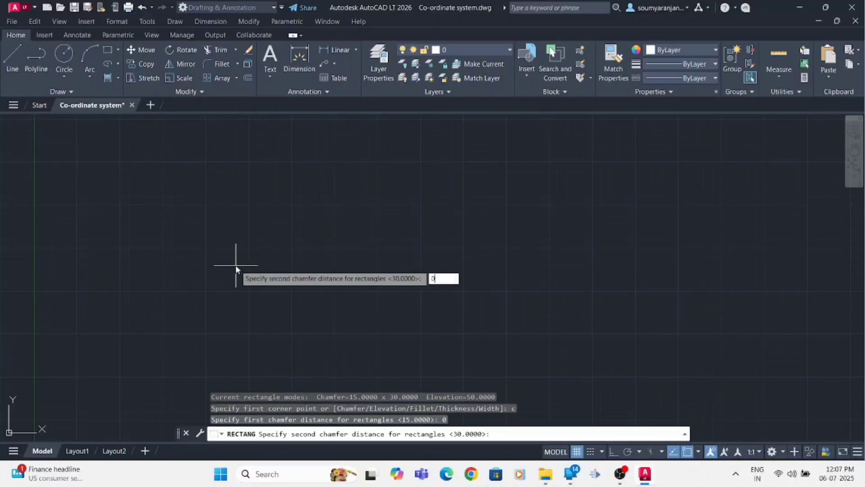
pyautogui.press('Return')
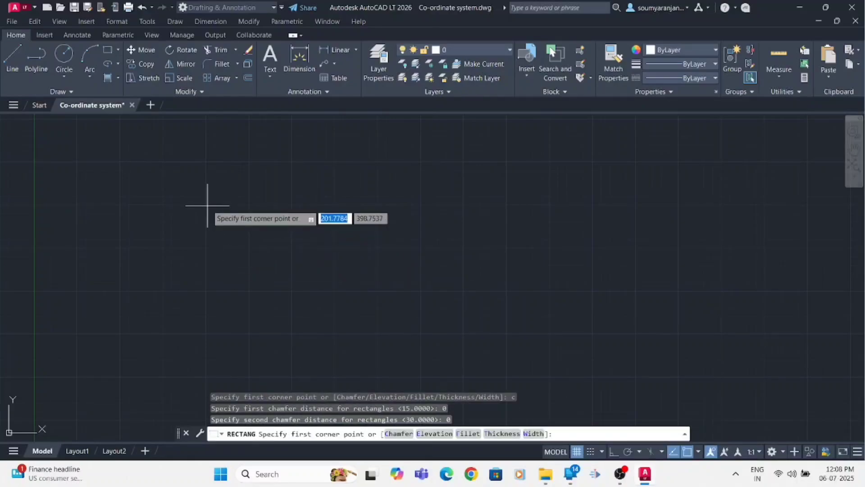
pyautogui.click(178, 201)
pyautogui.click(355, 286)
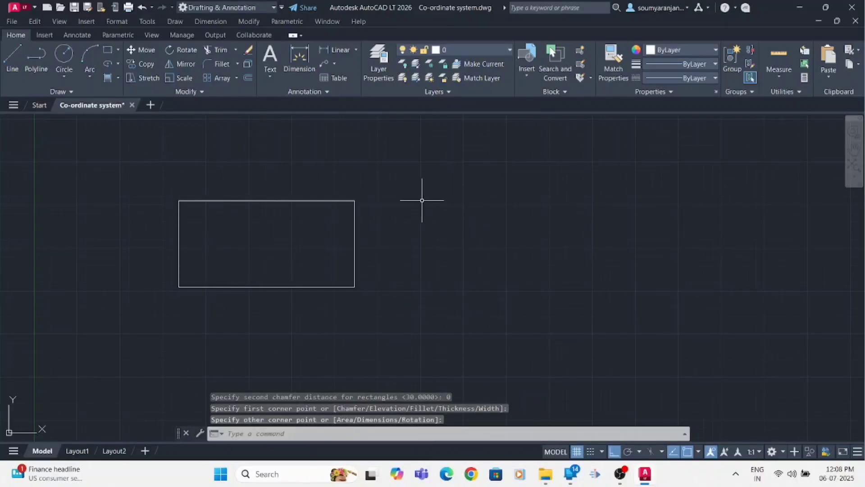
# Draw a second, narrower and taller square-cornered rectangle to the right of the first one
pyautogui.click(422, 198)
pyautogui.click(570, 292)
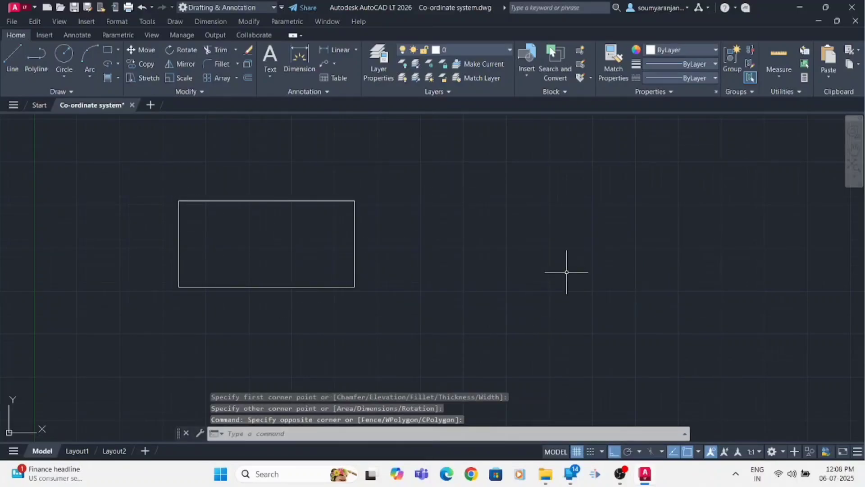
pyautogui.press('Return')
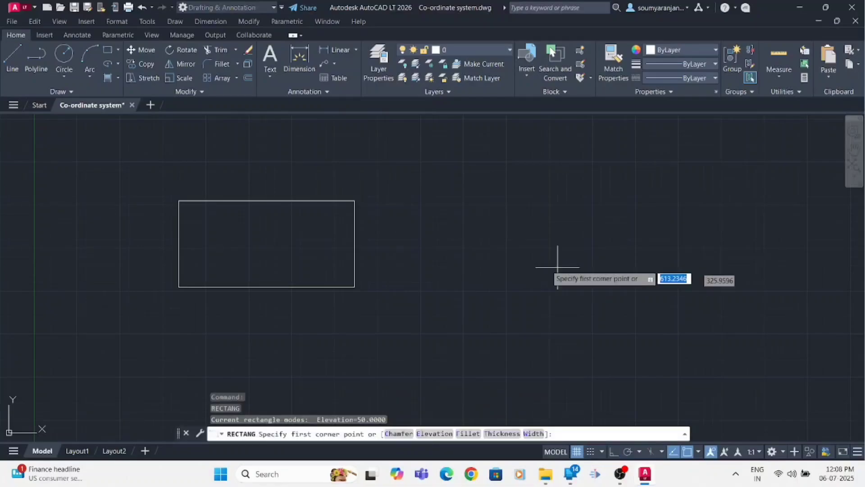
pyautogui.click(399, 207)
pyautogui.click(524, 310)
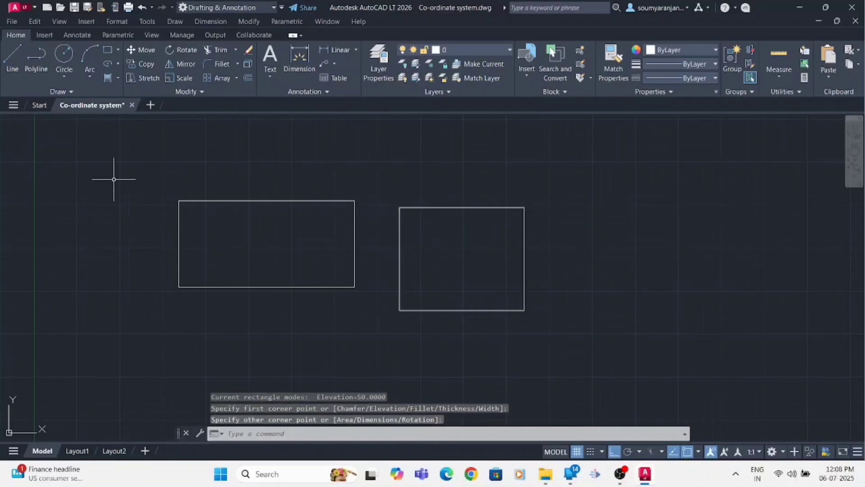
# Erase both square-cornered rectangles
pyautogui.click(153, 191)
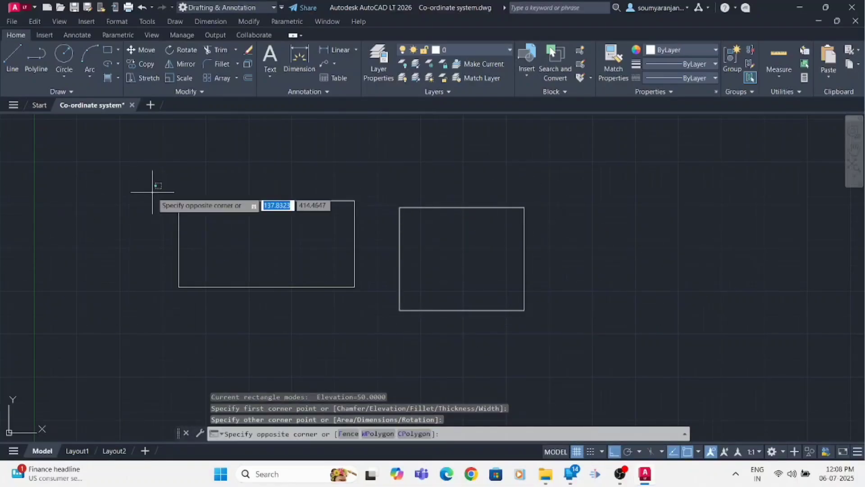
pyautogui.click(545, 329)
pyautogui.press('Delete')
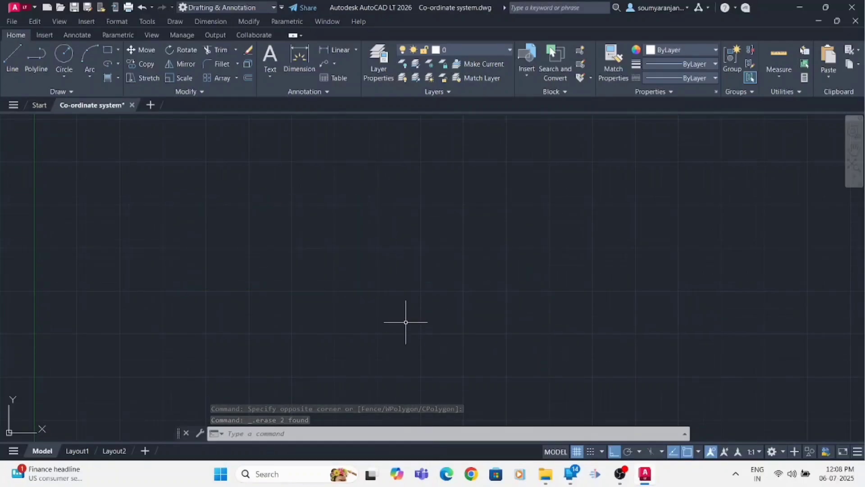
# Draw a rounded rectangle between two freely picked corners, with the rectangle fillet radius set to 15
pyautogui.write('re')
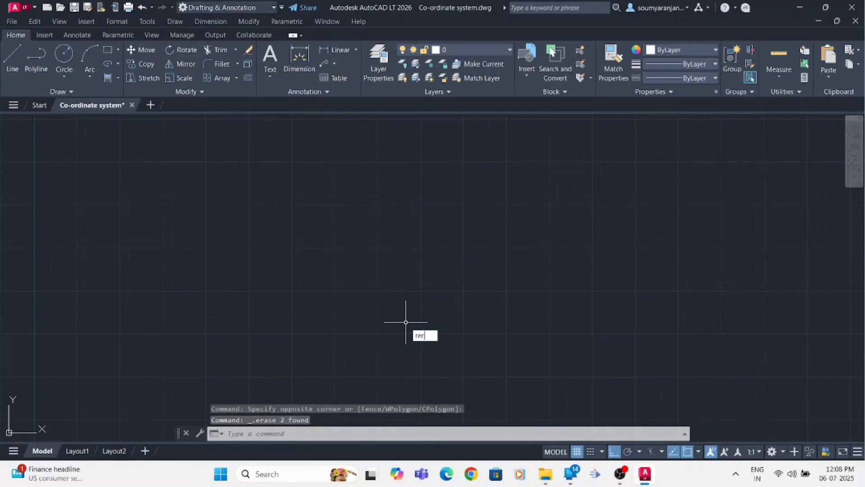
pyautogui.write('c')
pyautogui.press('Return')
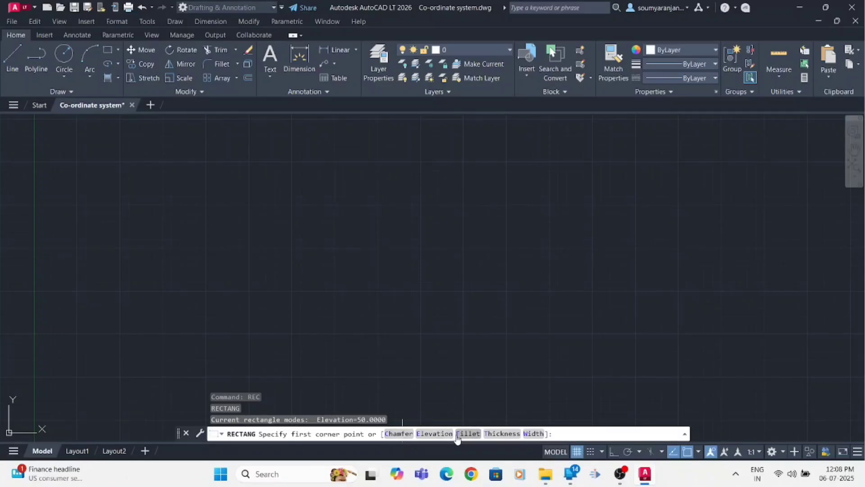
pyautogui.write('f')
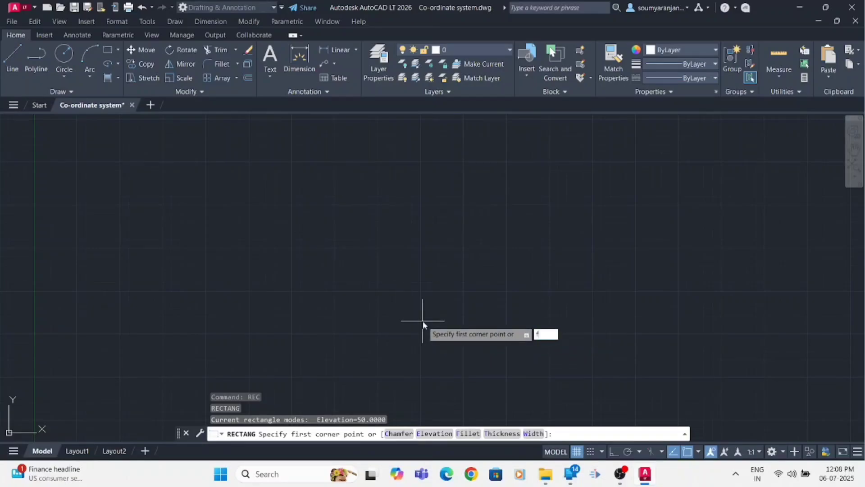
pyautogui.press('Return')
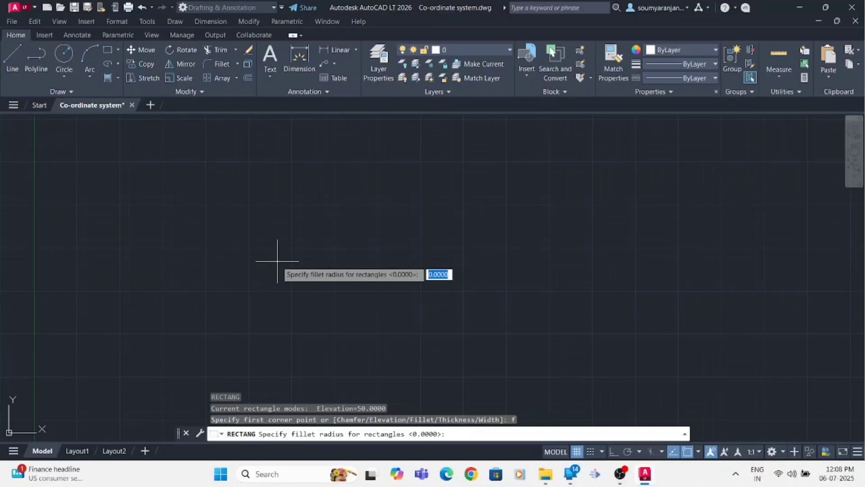
pyautogui.write('15')
pyautogui.press('Return')
pyautogui.click(212, 184)
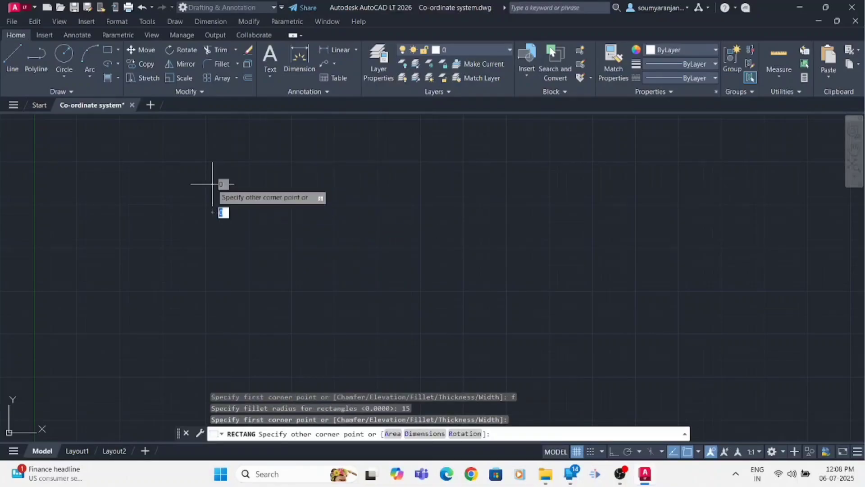
pyautogui.click(408, 284)
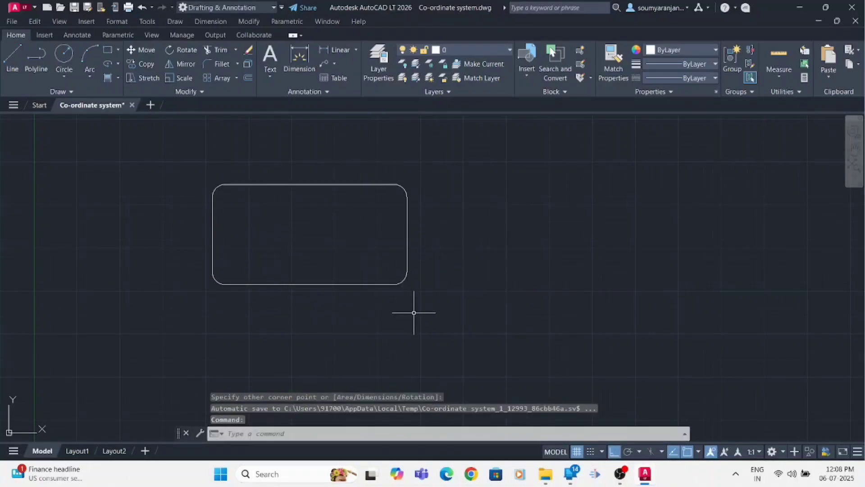
pyautogui.press('Escape')
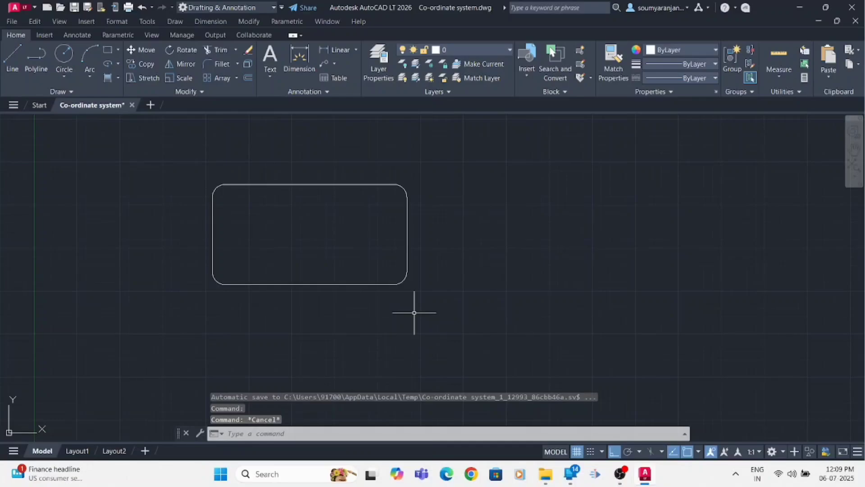
# Add a radius dimension to the lower-right rounded corner of the rectangle, placed just outside it
pyautogui.write('dr')
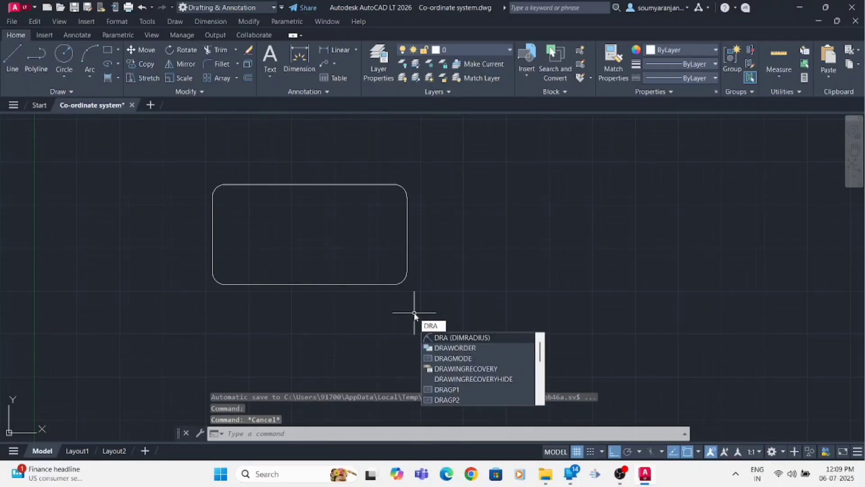
pyautogui.write('a')
pyautogui.press('Return')
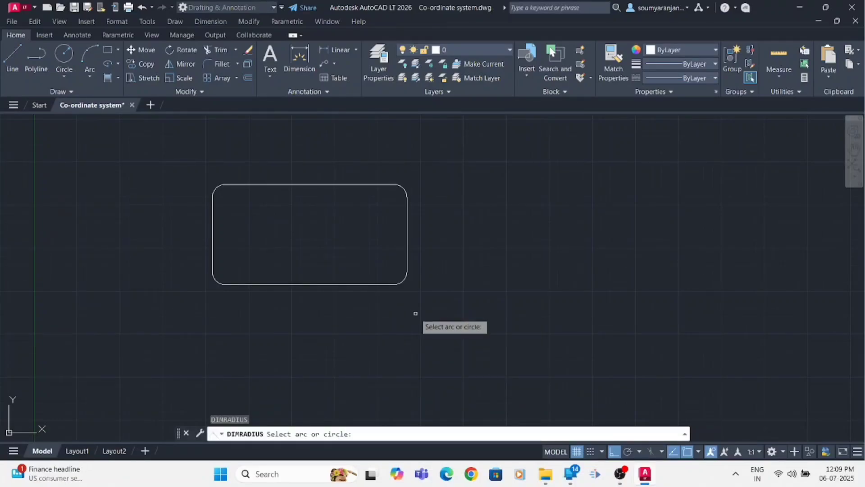
pyautogui.click(404, 281)
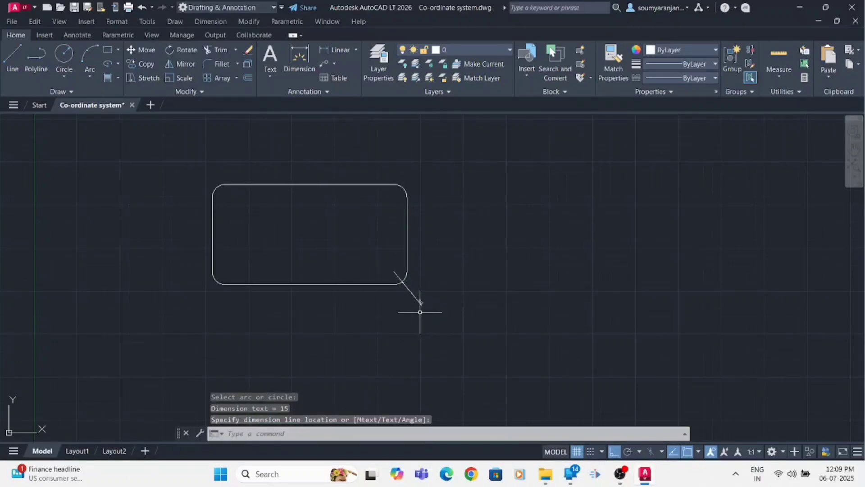
pyautogui.scroll(8, 419, 302)
pyautogui.scroll(-5, 409, 320)
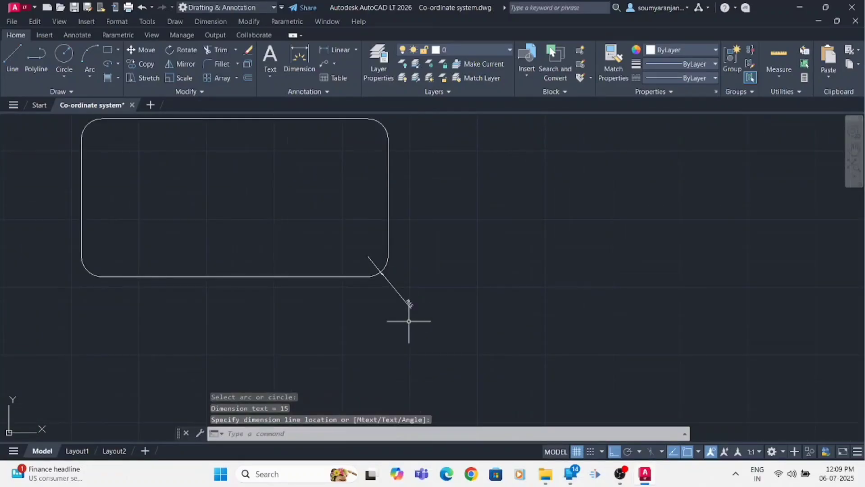
pyautogui.click(409, 320)
# Erase the rounded rectangle together with its radius dimension
pyautogui.scroll(-4, 256, 305)
pyautogui.click(116, 170)
pyautogui.click(379, 339)
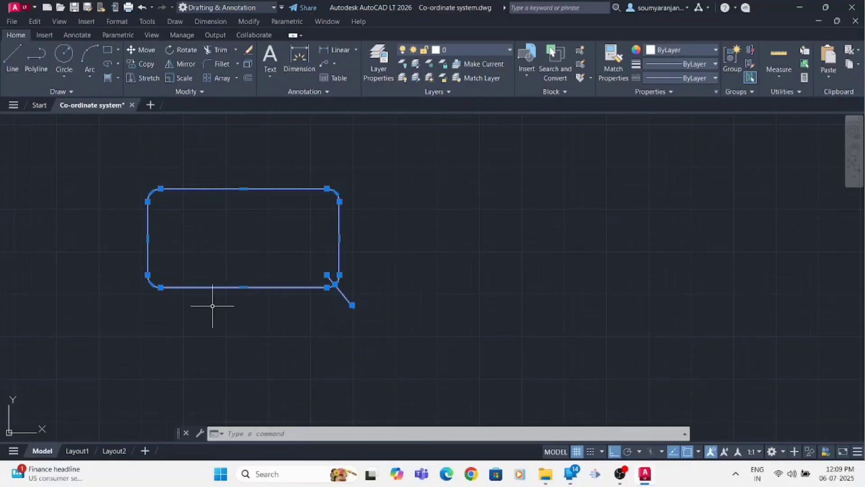
pyautogui.press('Delete')
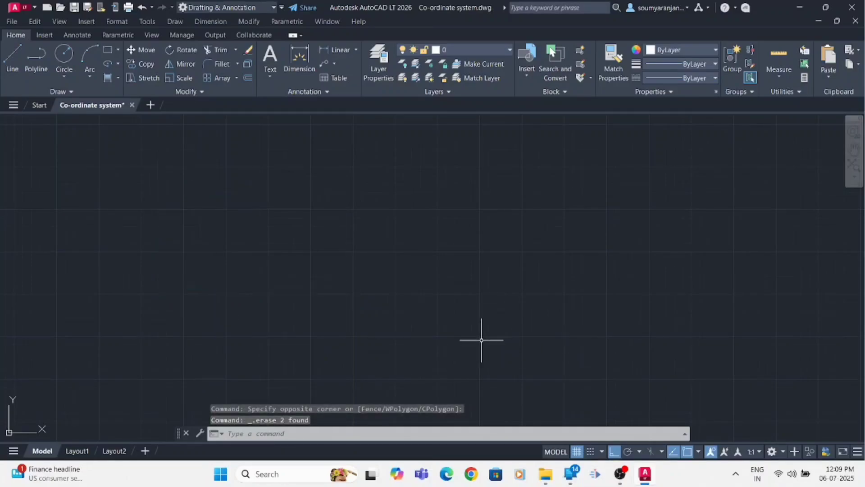
# Draw another rectangle between two freely picked corners, keeping the current fillet radius of 15
pyautogui.write('rec')
pyautogui.press('Return')
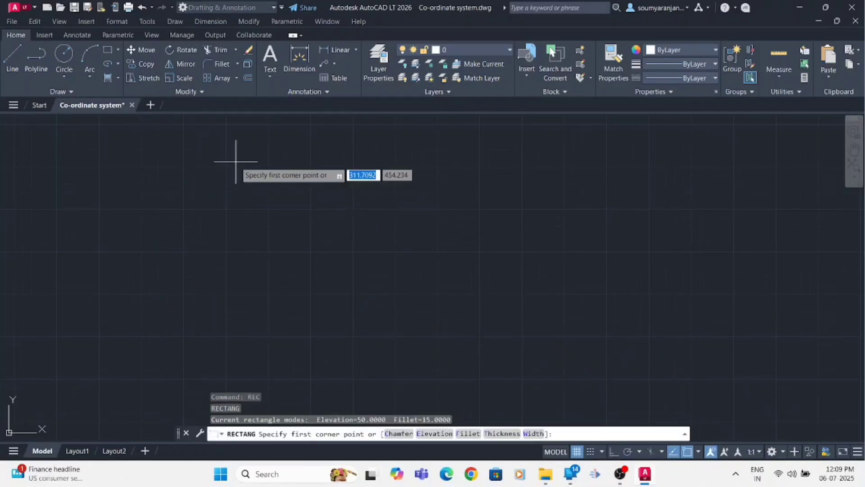
pyautogui.click(176, 172)
pyautogui.click(337, 260)
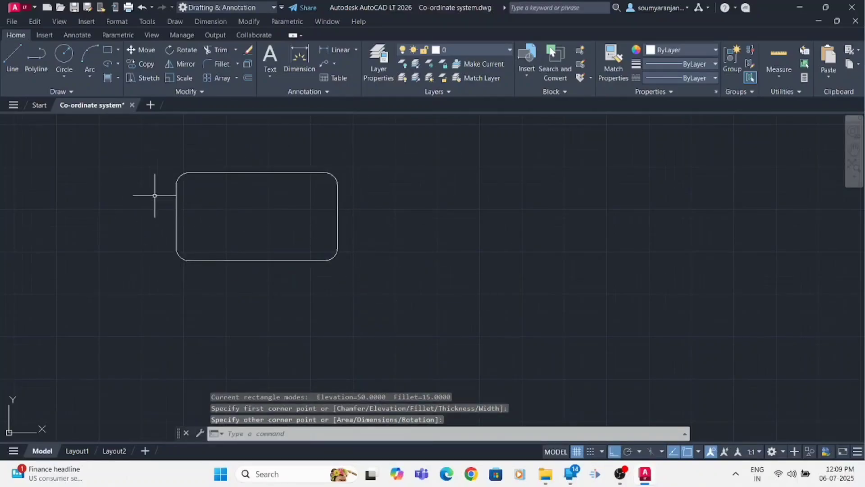
# Erase the second rounded rectangle
pyautogui.click(160, 158)
pyautogui.click(352, 281)
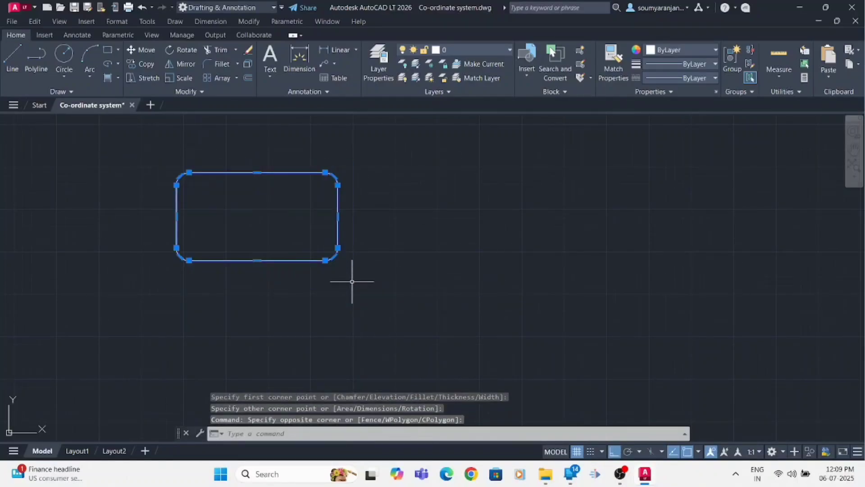
pyautogui.press('Delete')
# Draw a square-cornered rectangle about 185 wide and 80 high, with the rectangle fillet radius reset to 0
pyautogui.write('rec')
pyautogui.press('Return')
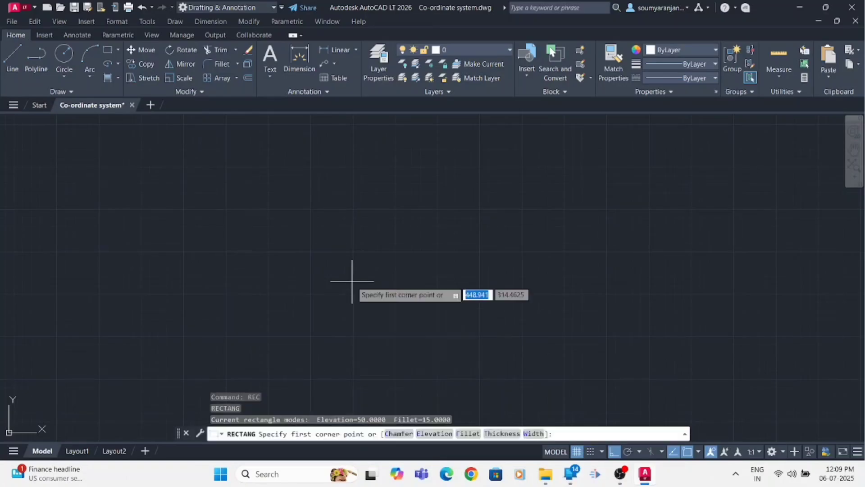
pyautogui.write('f')
pyautogui.press('Return')
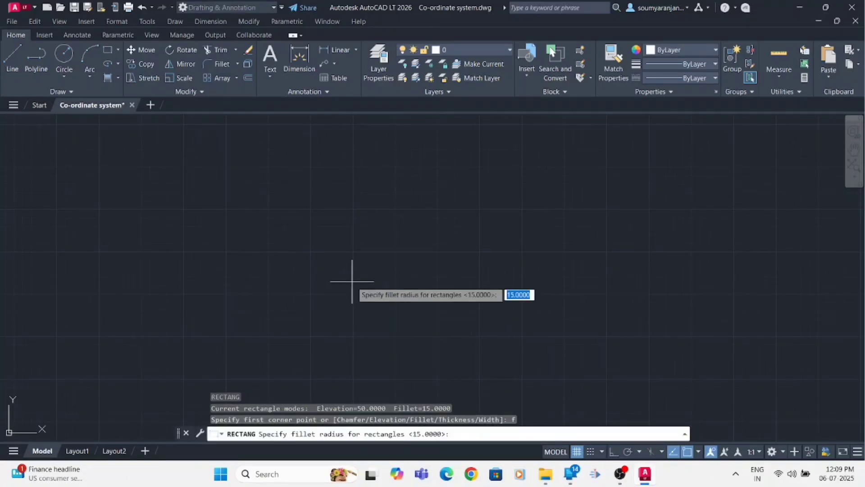
pyautogui.write('0')
pyautogui.press('Return')
pyautogui.click(240, 196)
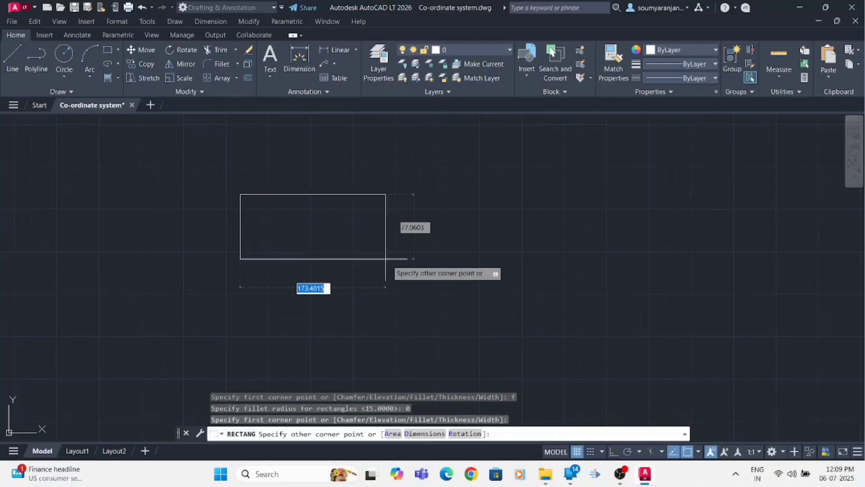
pyautogui.click(396, 262)
# Erase the square-cornered rectangle
pyautogui.click(229, 176)
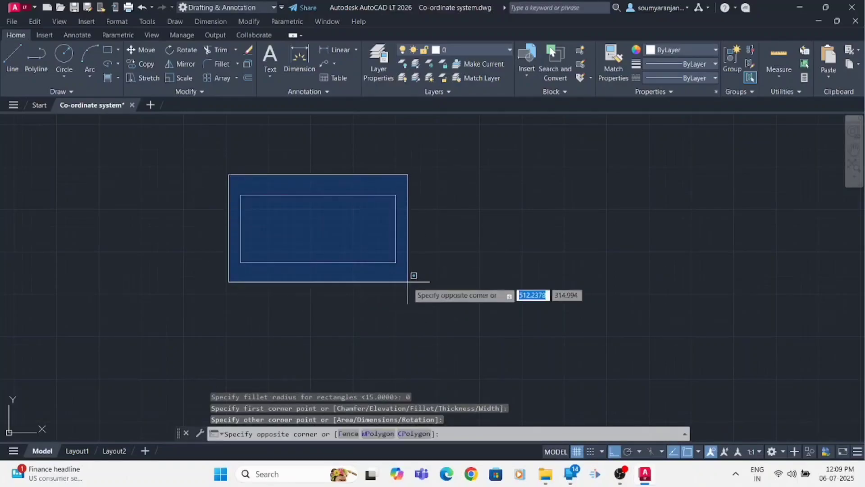
pyautogui.click(412, 292)
pyautogui.press('Delete')
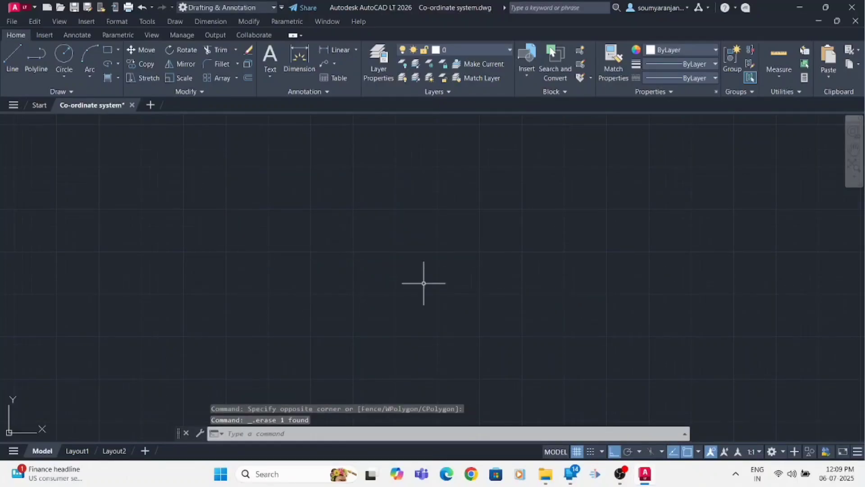
# Draw a rectangle about 198 wide and 132 high, with the rectangle thickness set to 15
pyautogui.write('rec')
pyautogui.press('Return')
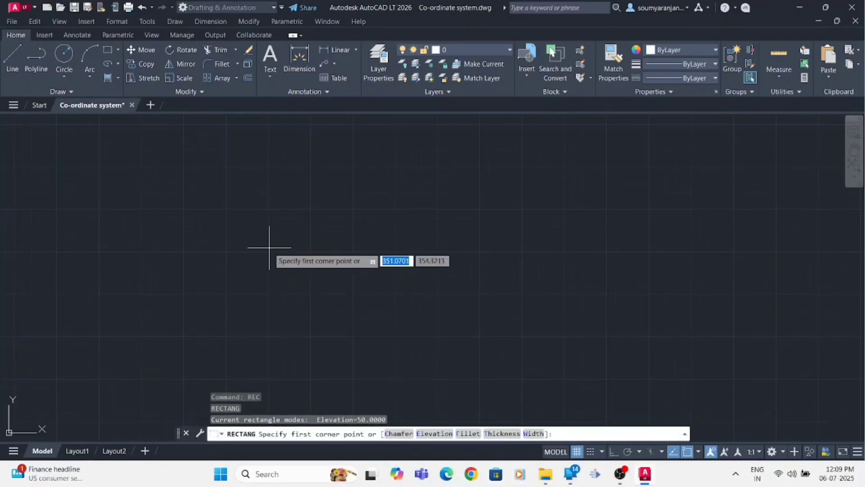
pyautogui.write('t')
pyautogui.press('Return')
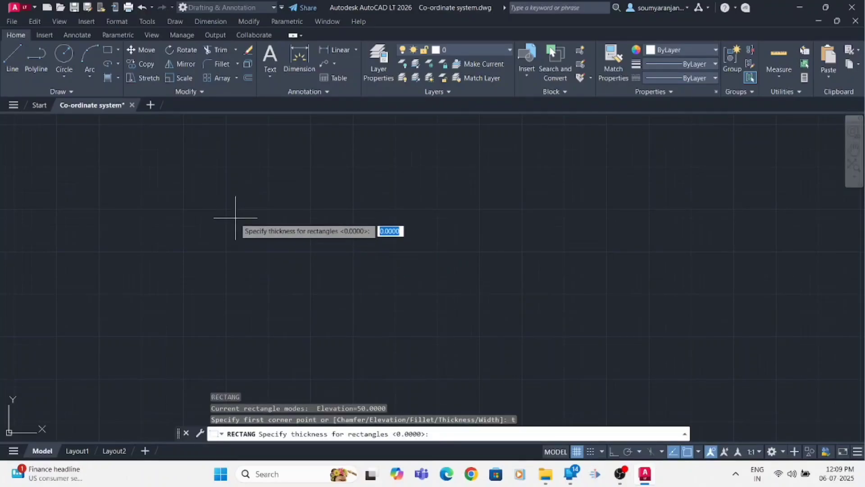
pyautogui.write('15')
pyautogui.press('Return')
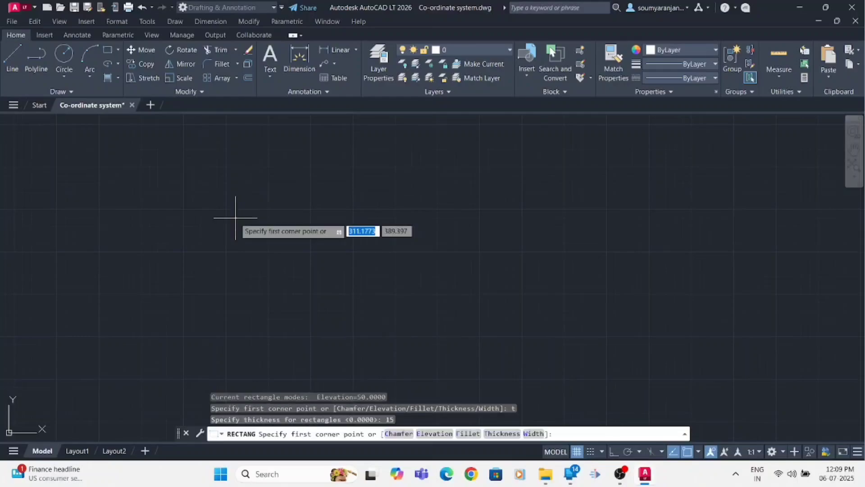
pyautogui.click(228, 187)
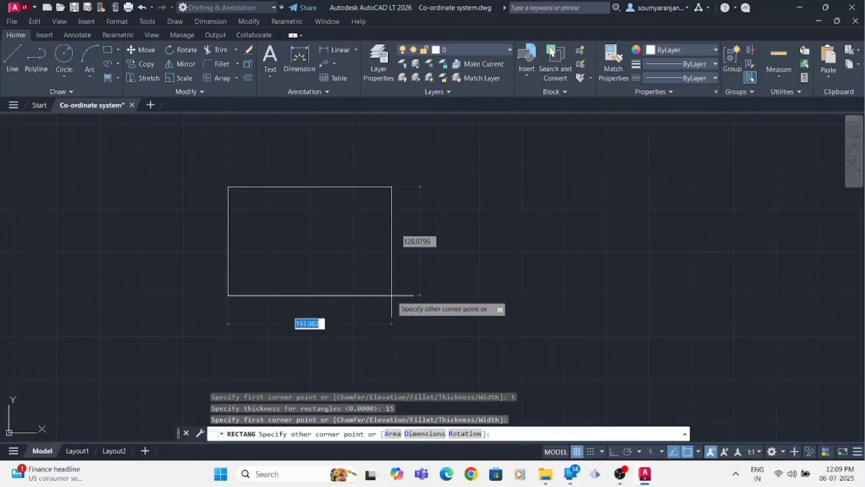
pyautogui.click(395, 299)
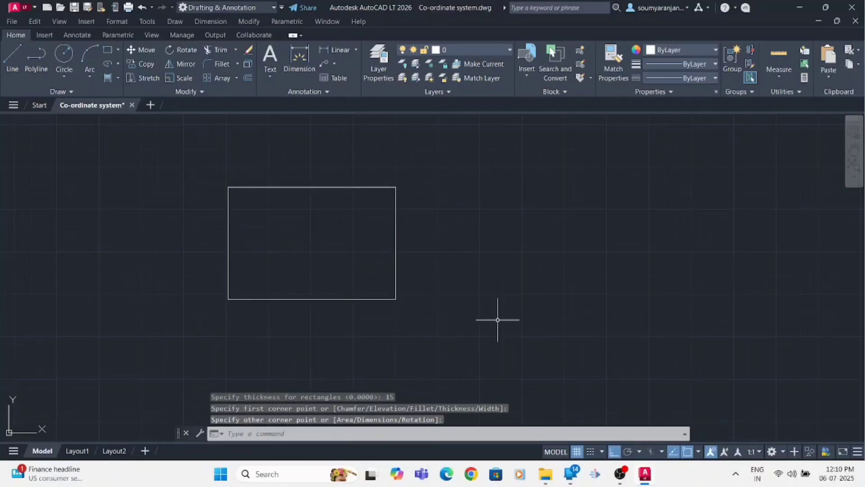
pyautogui.press('Return')
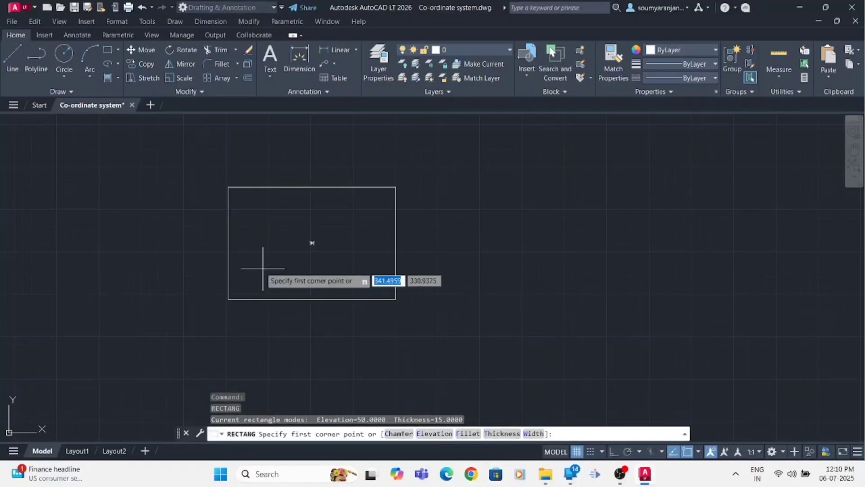
pyautogui.scroll(5, 231, 202)
pyautogui.scroll(-5, 231, 195)
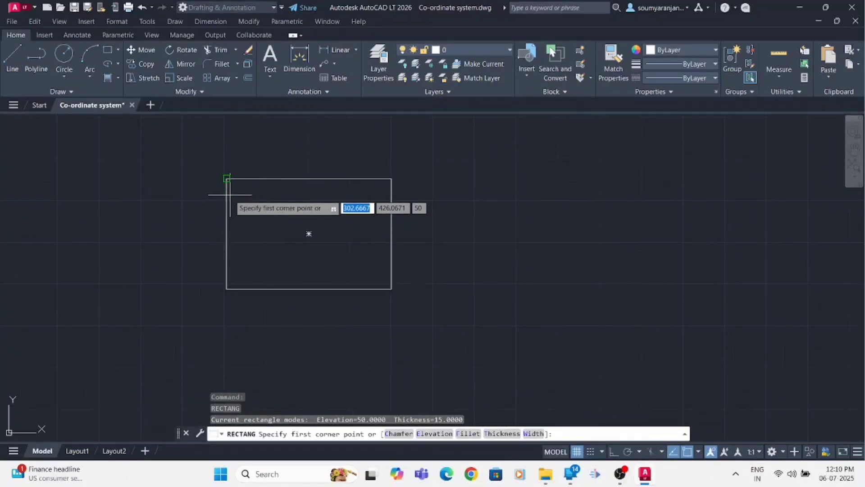
pyautogui.scroll(3, 230, 194)
pyautogui.scroll(-3, 224, 180)
pyautogui.press('Escape')
# Erase the rectangle drawn with thickness
pyautogui.click(187, 152)
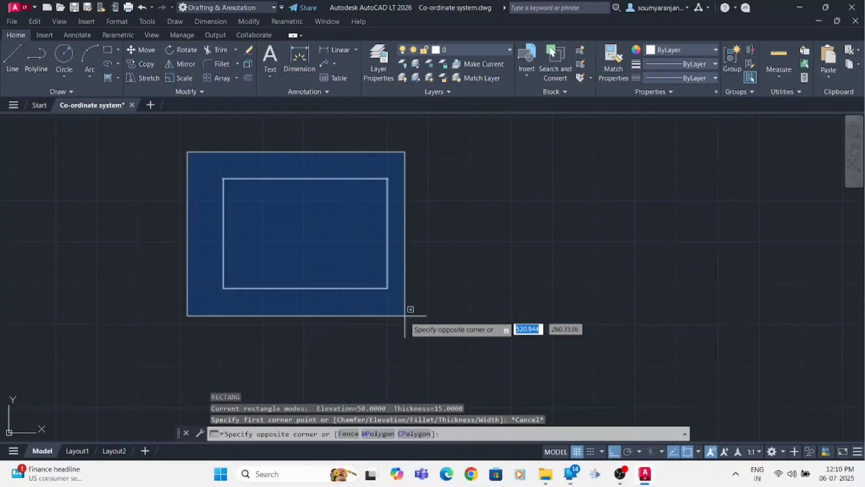
pyautogui.click(406, 316)
pyautogui.press('Delete')
pyautogui.write('rec')
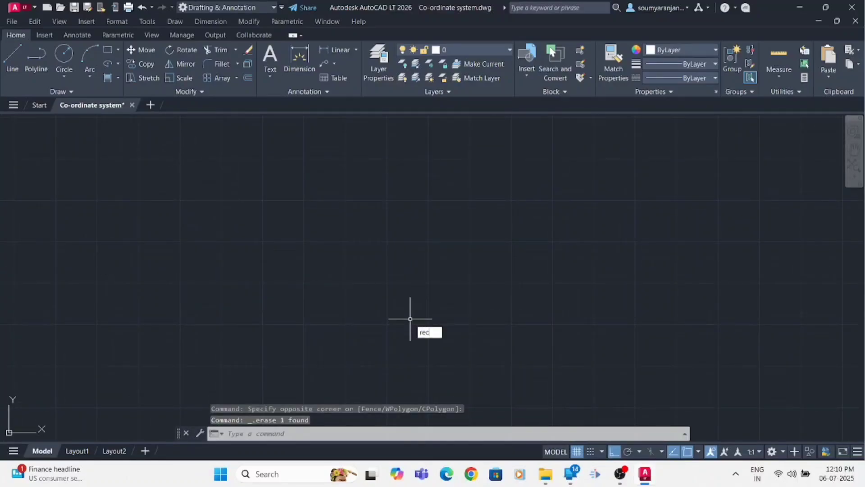
pyautogui.press('Return')
pyautogui.click(241, 199)
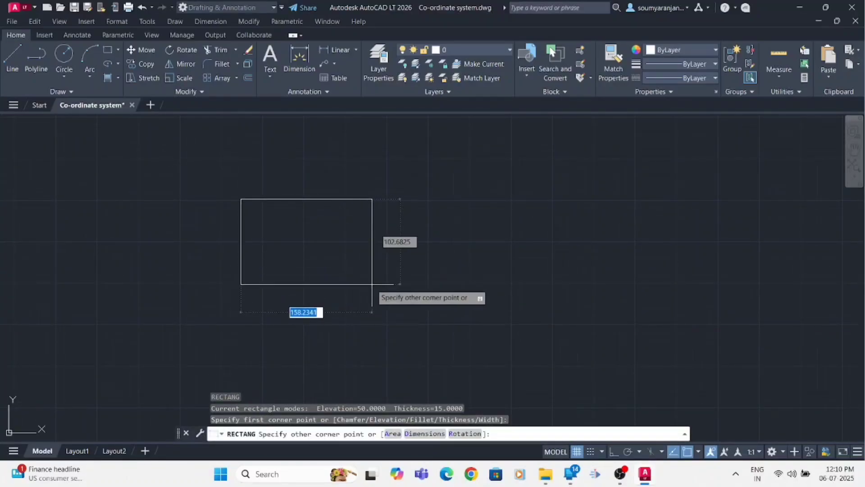
pyautogui.press('Escape')
# Draw a rectangle by two corners with the rectangle thickness set to 20
pyautogui.write('re')
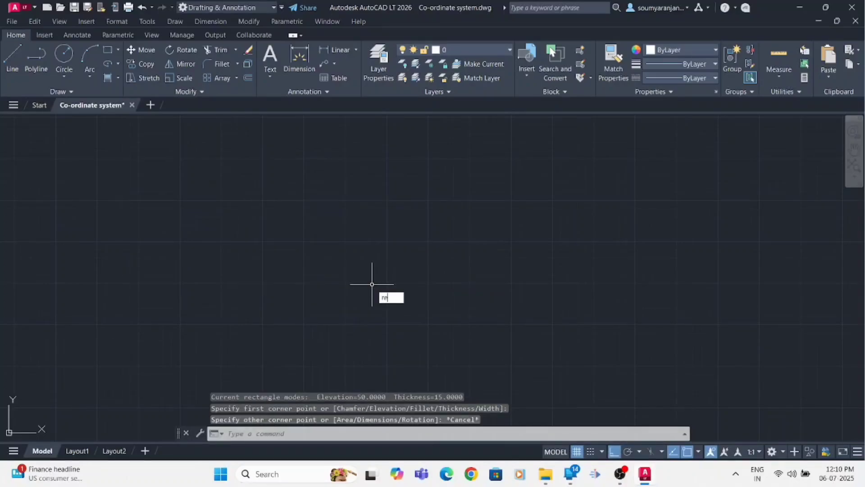
pyautogui.write('c')
pyautogui.press('Return')
pyautogui.write('t')
pyautogui.press('Return')
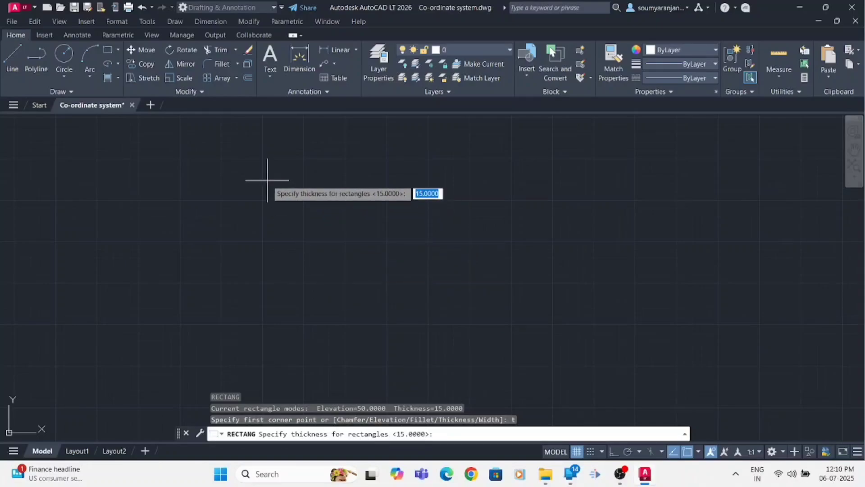
pyautogui.write('20')
pyautogui.press('Return')
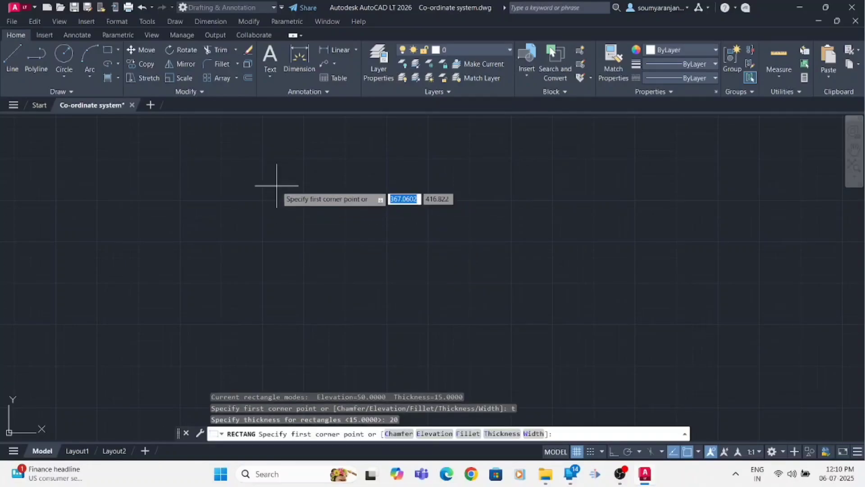
pyautogui.click(277, 186)
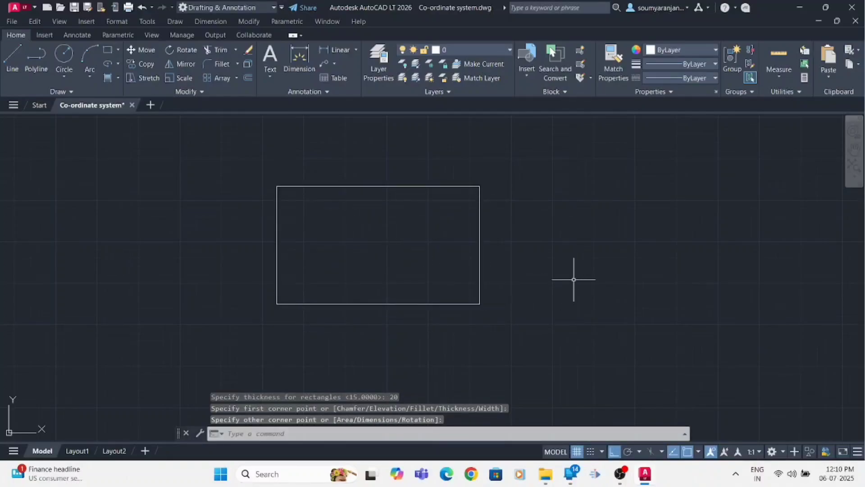
pyautogui.press('Escape')
# Erase the rectangle drawn with thickness 20
pyautogui.click(250, 144)
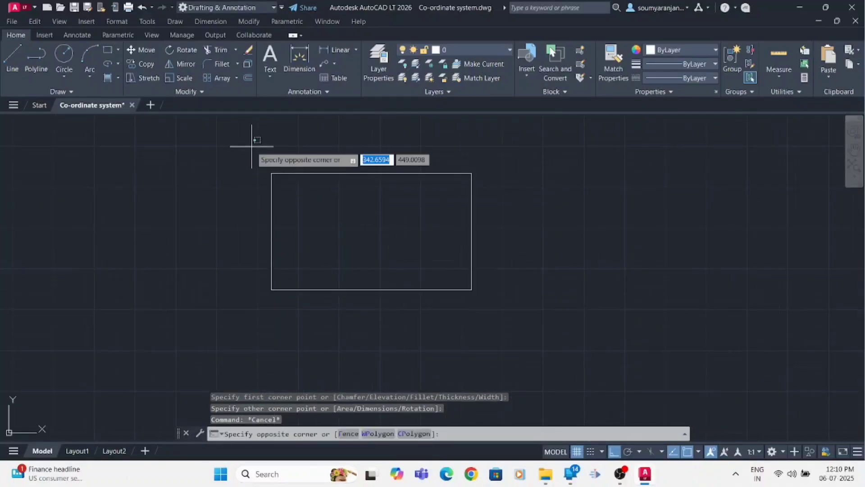
pyautogui.click(519, 338)
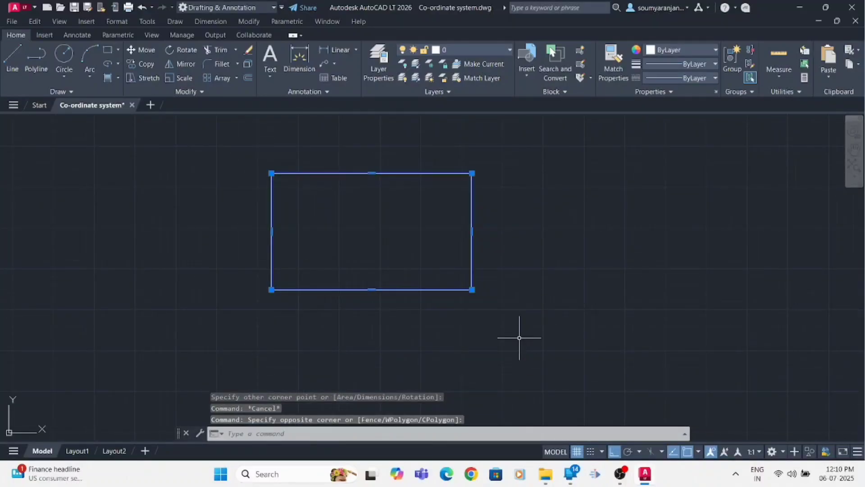
pyautogui.press('Delete')
# Draw a rectangle by two corners with the rectangle line width set to 20
pyautogui.write('REC')
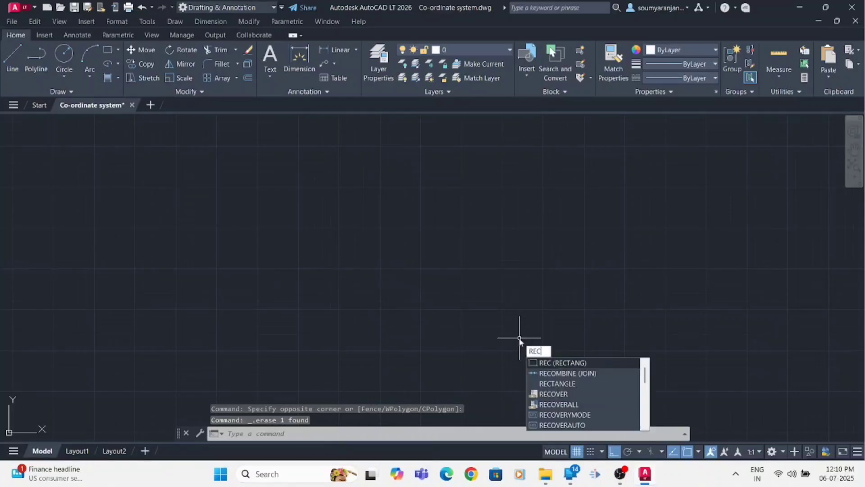
pyautogui.press('Return')
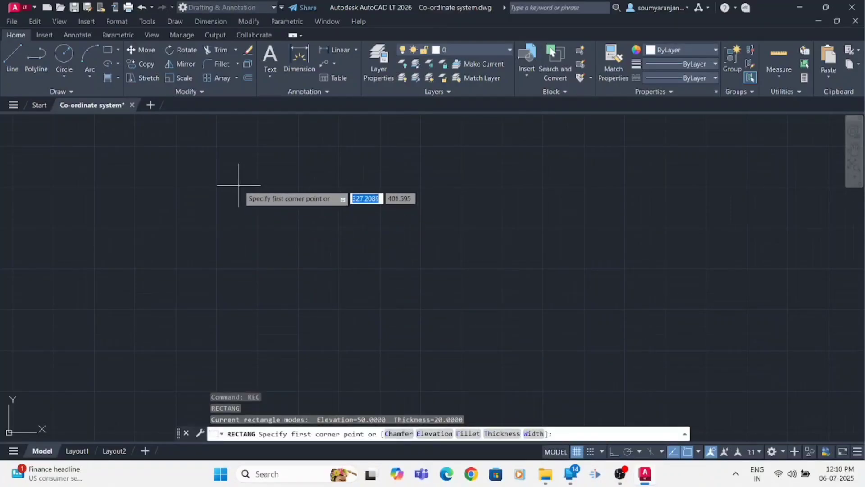
pyautogui.write('w')
pyautogui.press('Return')
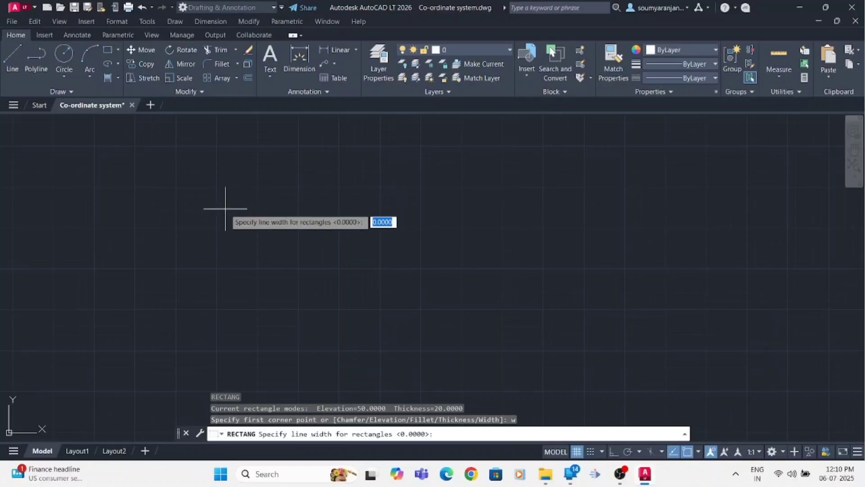
pyautogui.write('20')
pyautogui.press('Return')
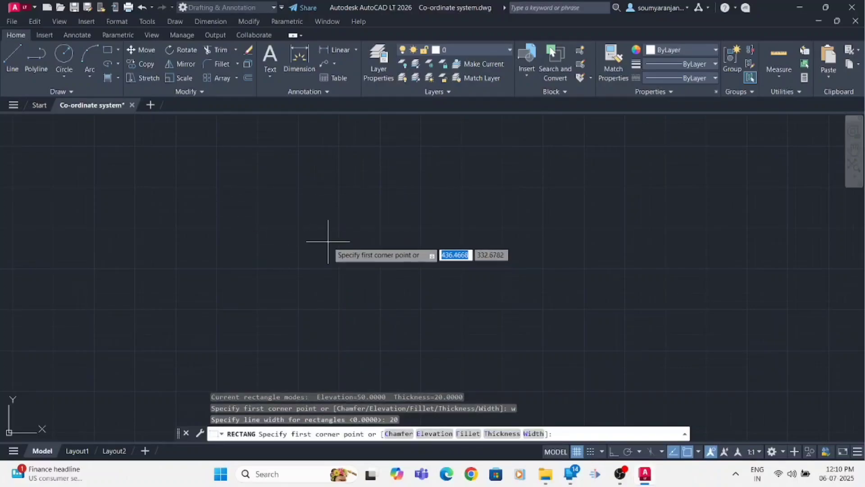
pyautogui.click(271, 194)
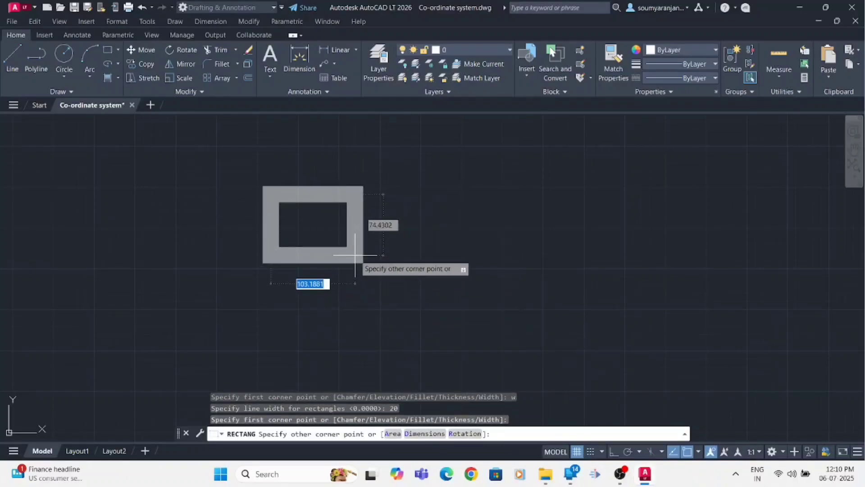
pyautogui.click(504, 346)
pyautogui.press('Escape')
# Examine the wide outline of the rectangle closely at its corners
pyautogui.scroll(5, 255, 216)
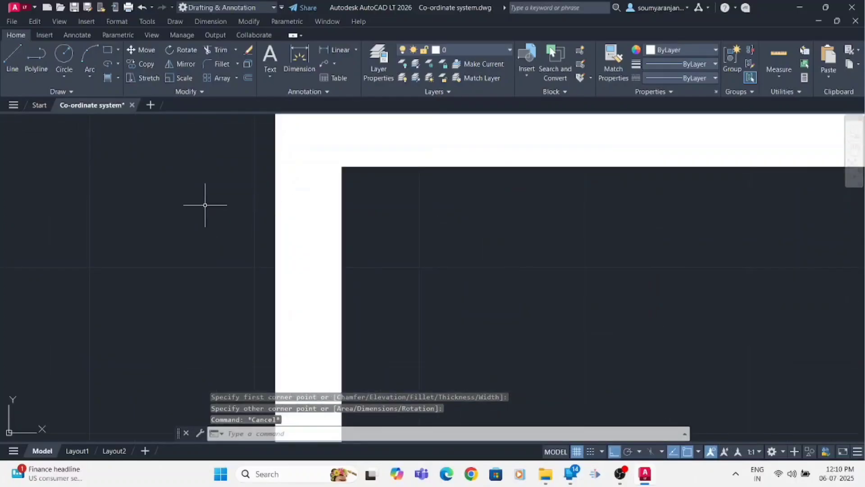
pyautogui.scroll(-4, 204, 204)
pyautogui.scroll(-4, 239, 126)
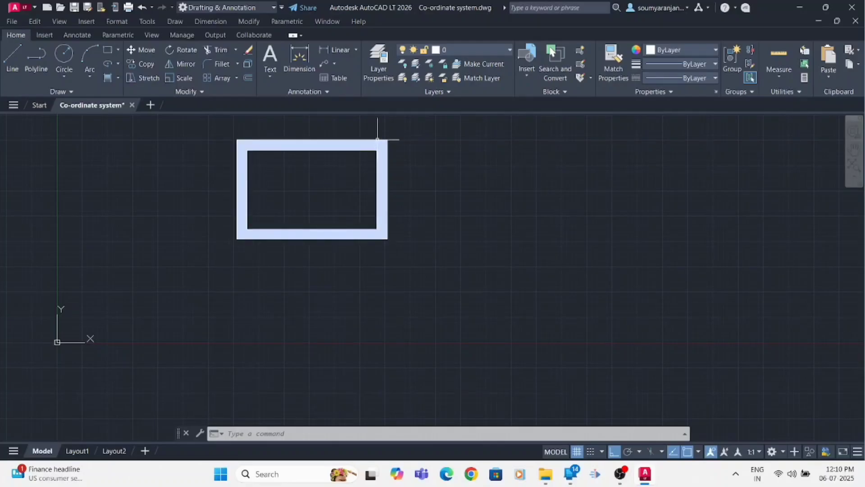
pyautogui.scroll(5, 232, 145)
pyautogui.scroll(-5, 234, 193)
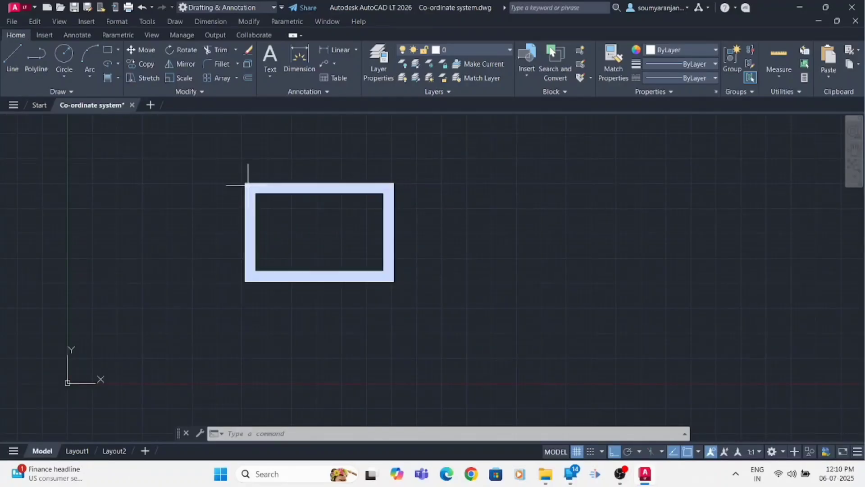
pyautogui.scroll(5, 247, 185)
pyautogui.scroll(-5, 249, 198)
pyautogui.press('Escape')
pyautogui.press('Escape')
# Erase the rectangle drawn with line width 20
pyautogui.click(202, 179)
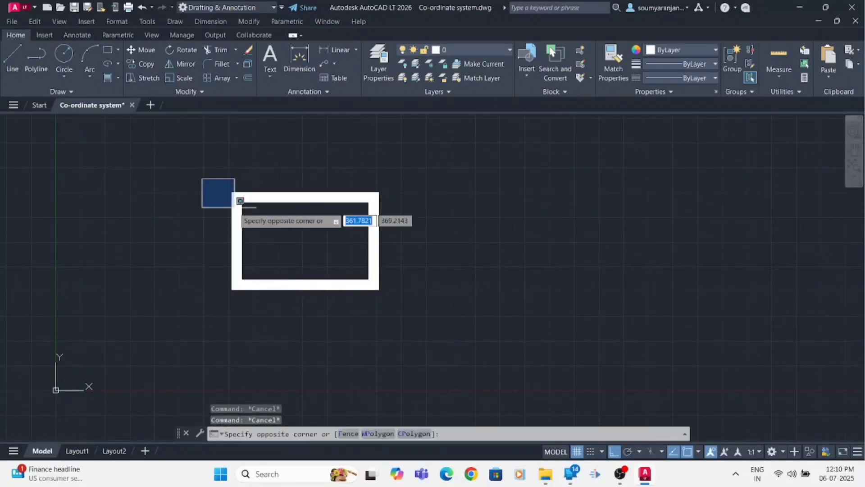
pyautogui.click(383, 316)
pyautogui.press('Delete')
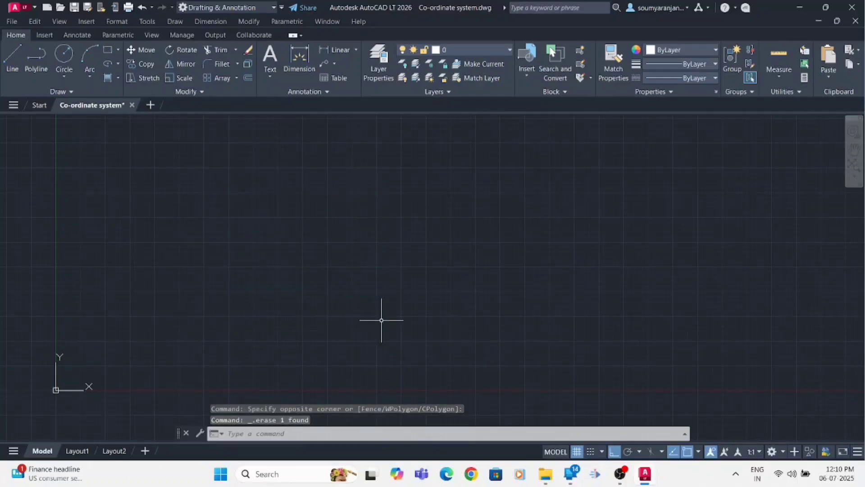
pyautogui.write('l')
pyautogui.press('Return')
pyautogui.click(201, 182)
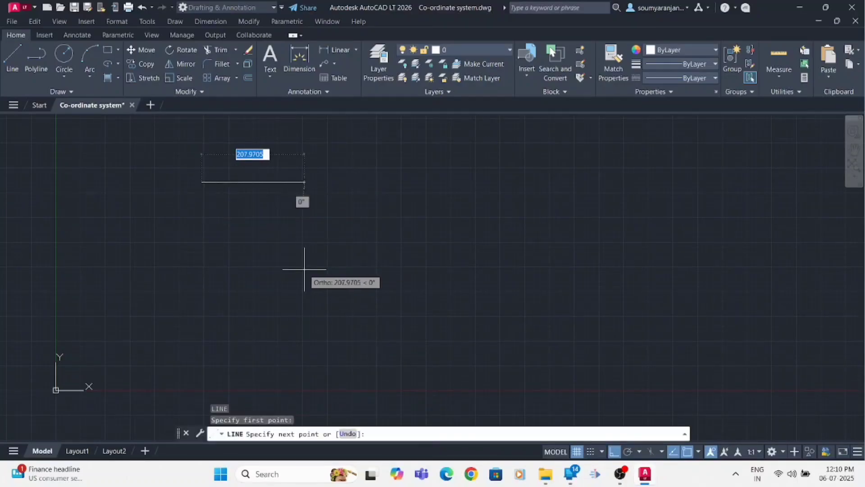
pyautogui.press('Escape')
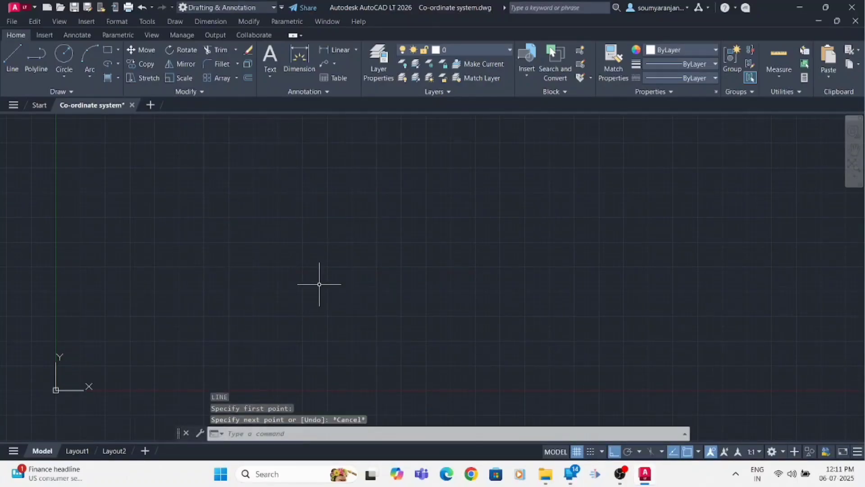
# Draw a rectangle by two corners with the rectangle line width set to 10
pyautogui.write('rec')
pyautogui.press('Return')
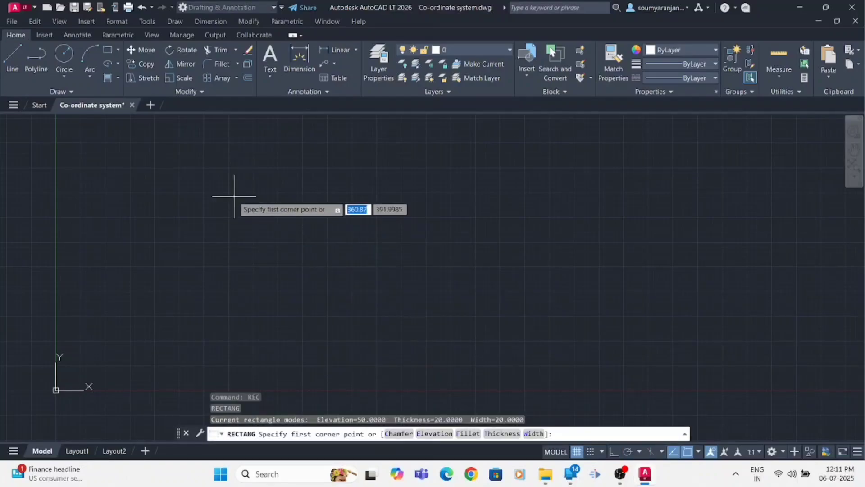
pyautogui.write('w')
pyautogui.press('Return')
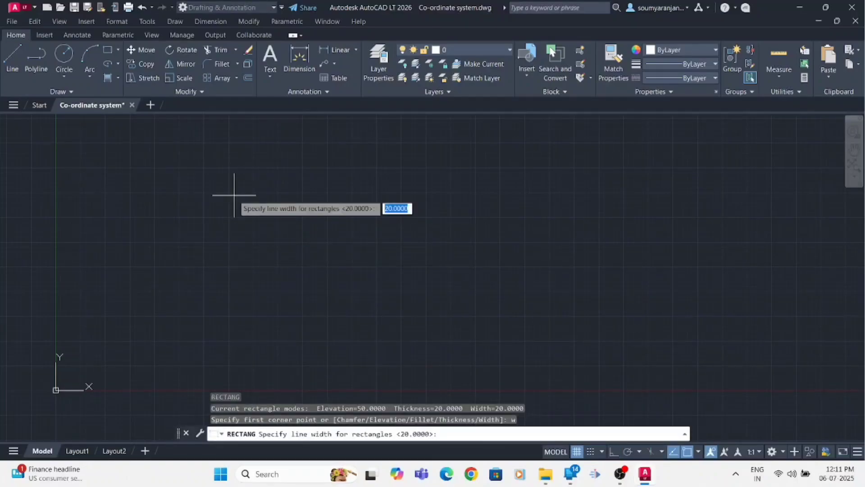
pyautogui.write('10')
pyautogui.press('Return')
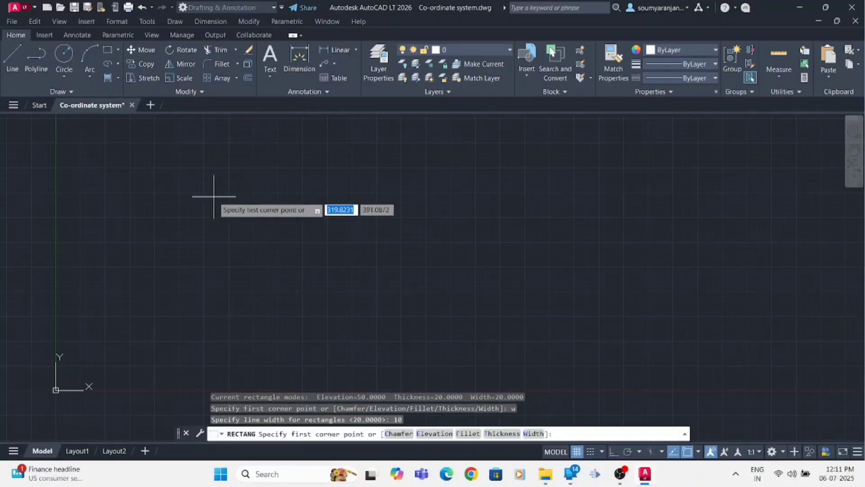
pyautogui.click(214, 196)
pyautogui.click(406, 336)
pyautogui.scroll(3, 227, 203)
pyautogui.press('Escape')
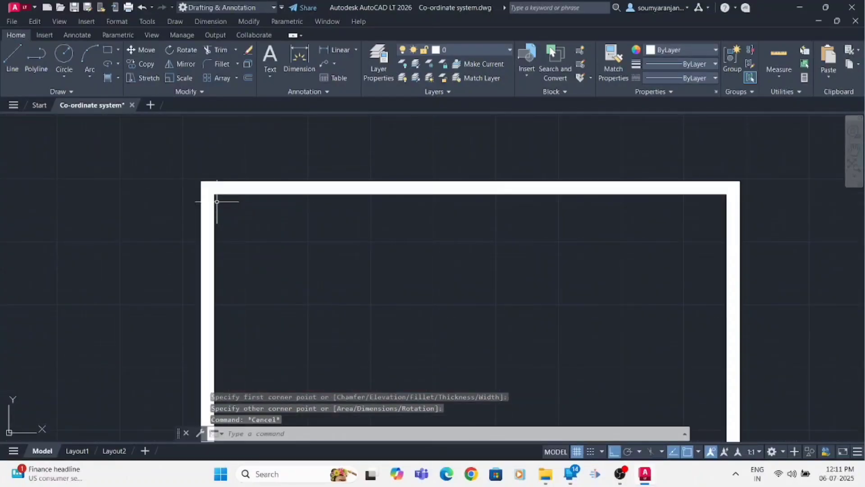
# Inspect the outline of the rectangle drawn with line width 10 and erase the rectangle
pyautogui.scroll(-1, 232, 206)
pyautogui.scroll(-4, 450, 225)
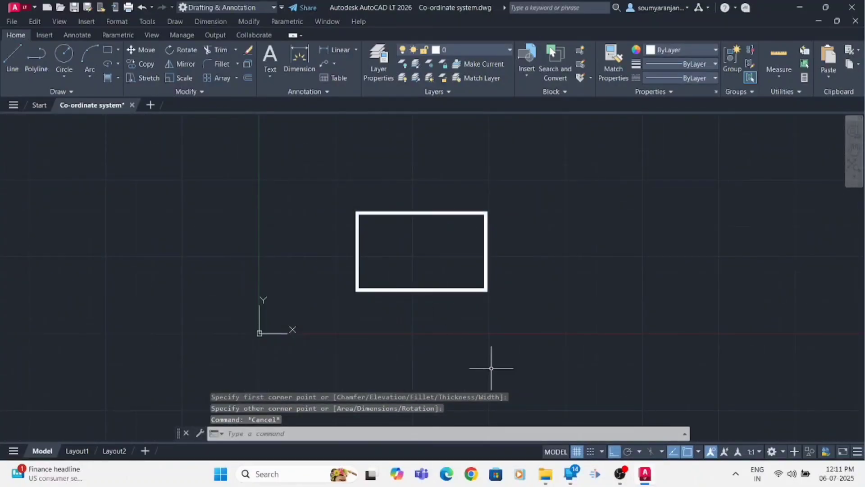
pyautogui.scroll(6, 366, 260)
pyautogui.scroll(-4, 249, 275)
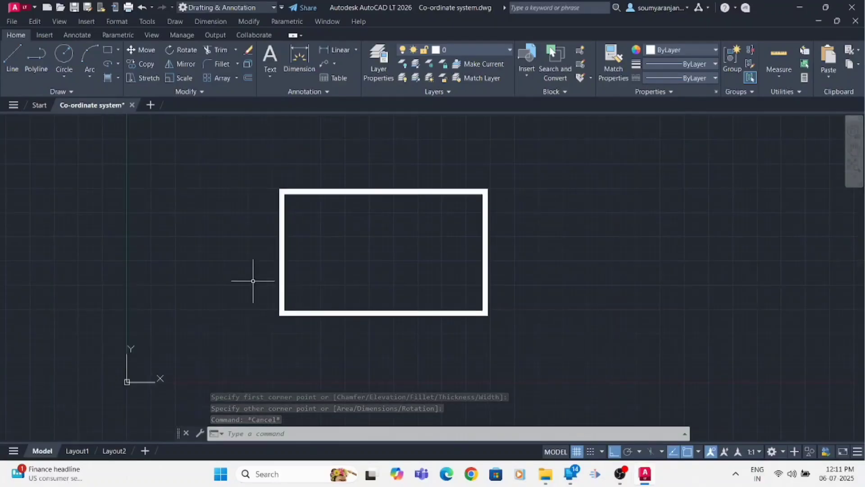
pyautogui.scroll(5, 288, 215)
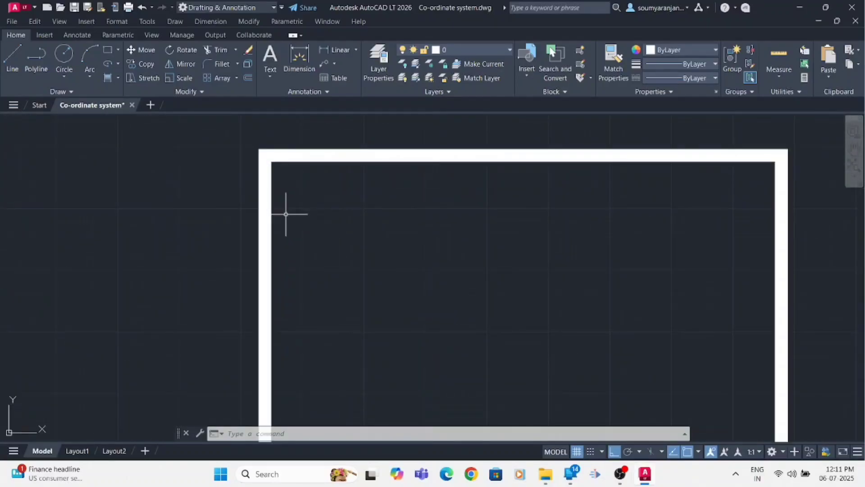
pyautogui.scroll(-2, 266, 196)
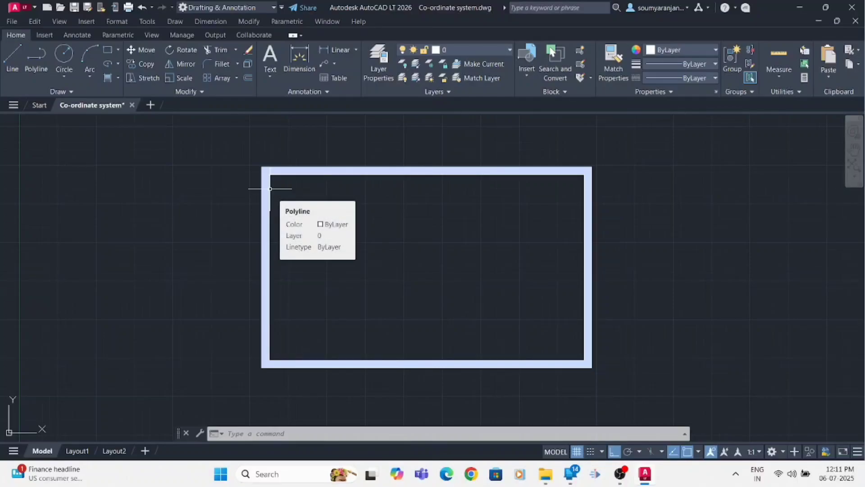
pyautogui.scroll(-2, 263, 219)
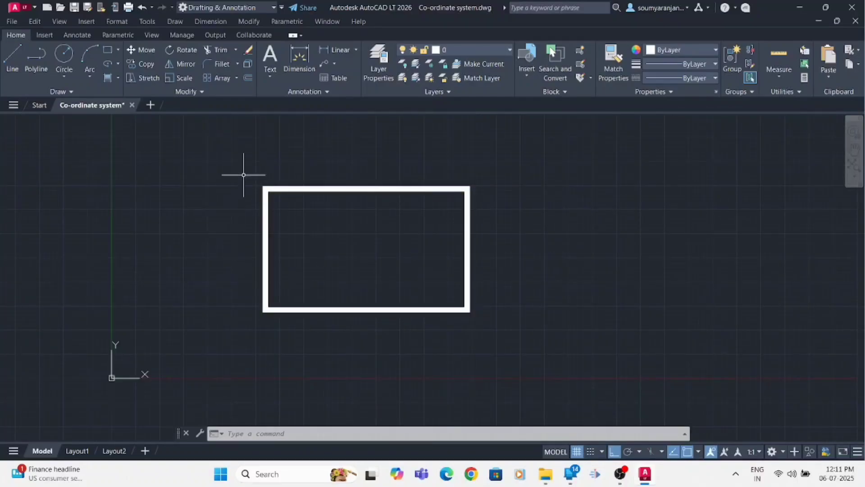
pyautogui.click(244, 175)
pyautogui.click(512, 340)
pyautogui.press('Delete')
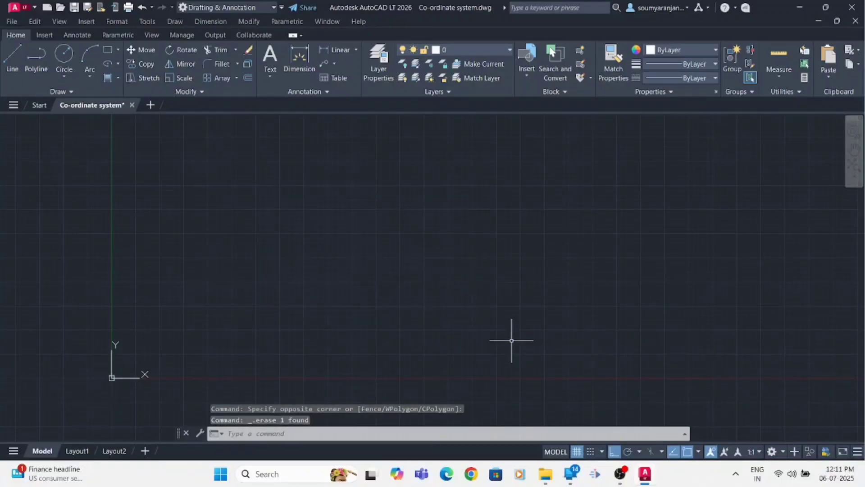
# Draw a thin-outlined rectangle by two corners with the rectangle line width reset to 0
pyautogui.write('REC')
pyautogui.press('Return')
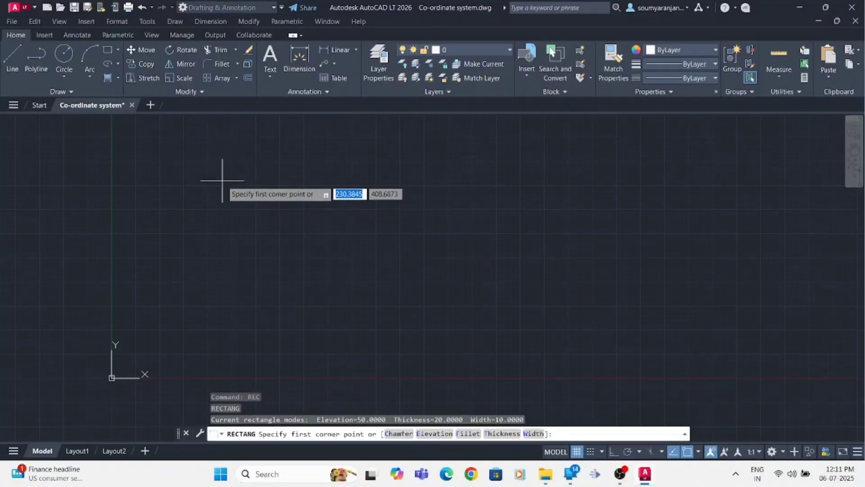
pyautogui.write('w')
pyautogui.press('Return')
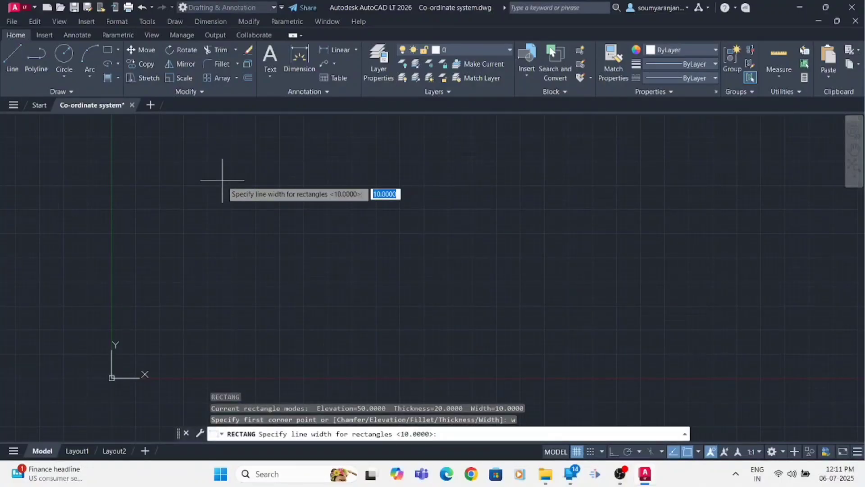
pyautogui.write('0')
pyautogui.press('Return')
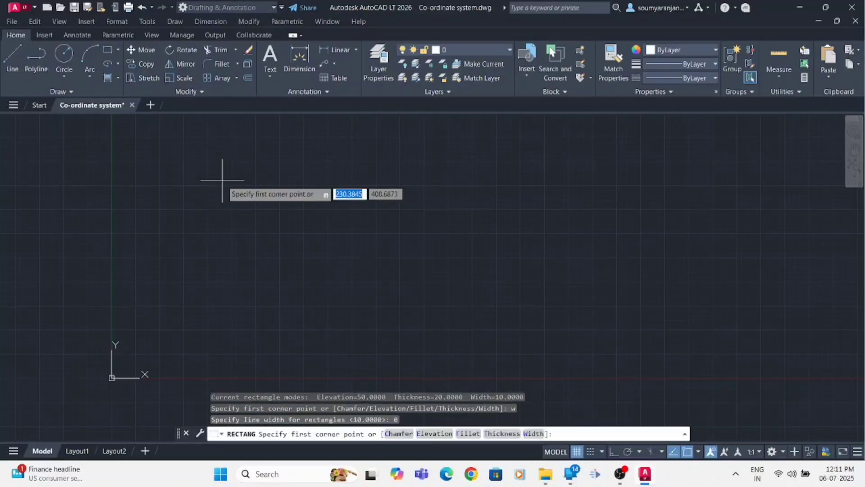
pyautogui.click(217, 239)
pyautogui.click(366, 291)
pyautogui.press('Escape')
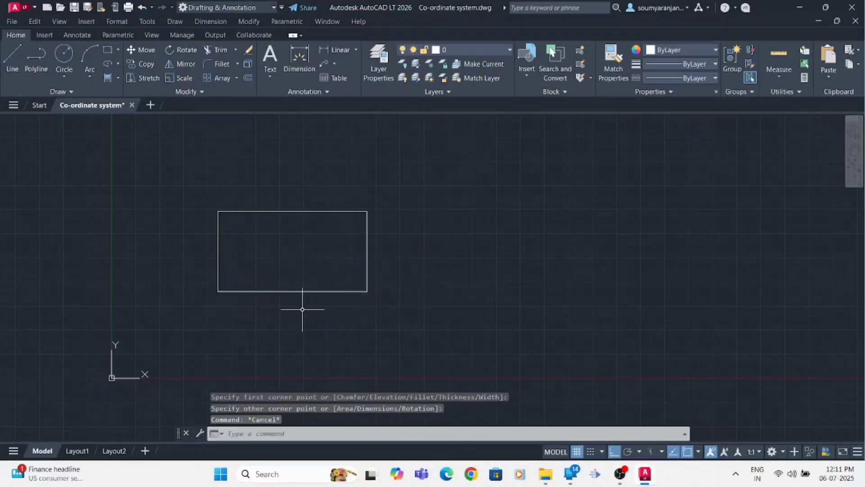
# Erase the thin-outlined rectangle
pyautogui.scroll(3, 266, 290)
pyautogui.scroll(-3, 260, 290)
pyautogui.click(187, 194)
pyautogui.click(464, 328)
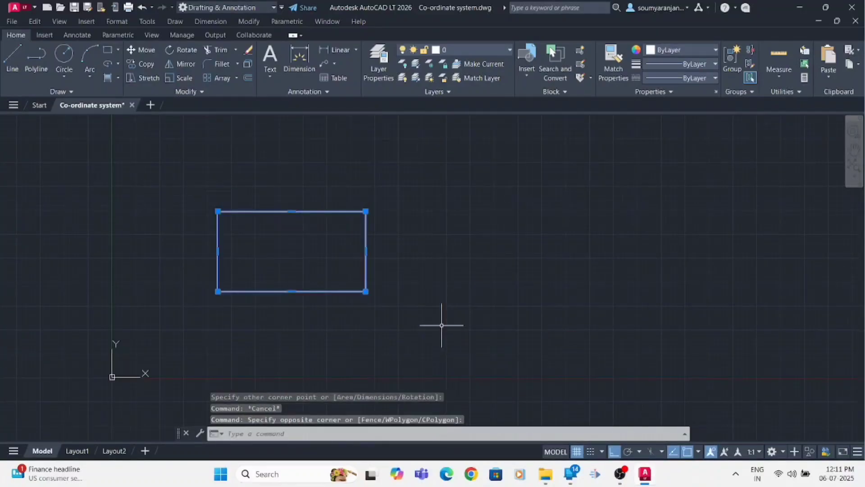
pyautogui.press('Delete')
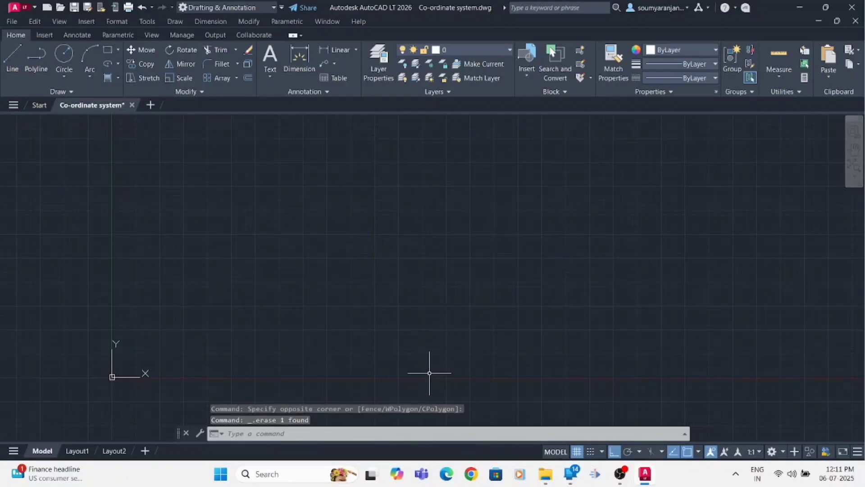